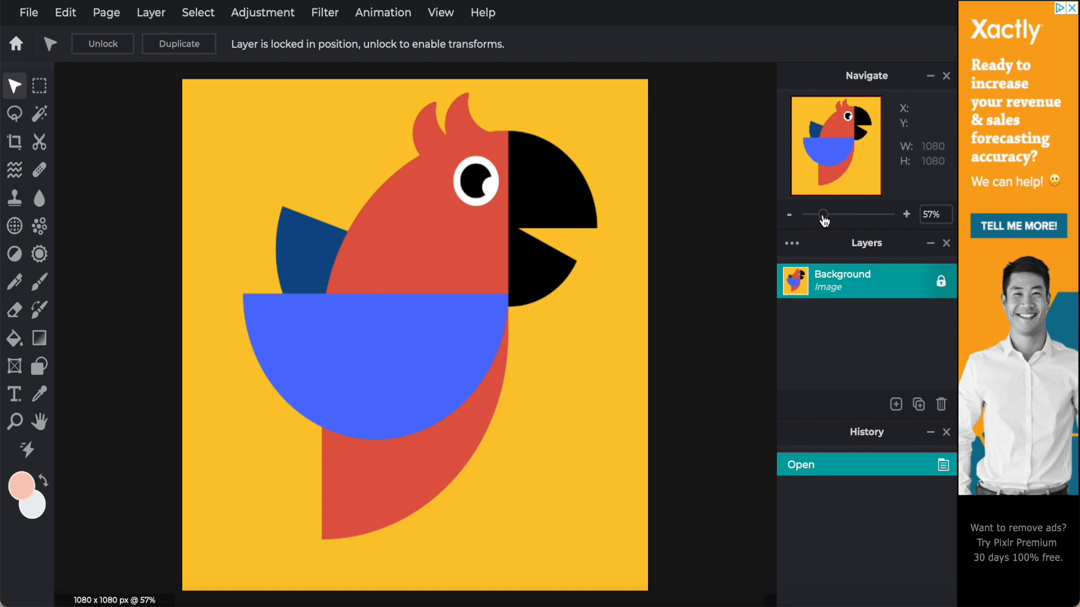
left_click_drag(825, 220, 824, 219)
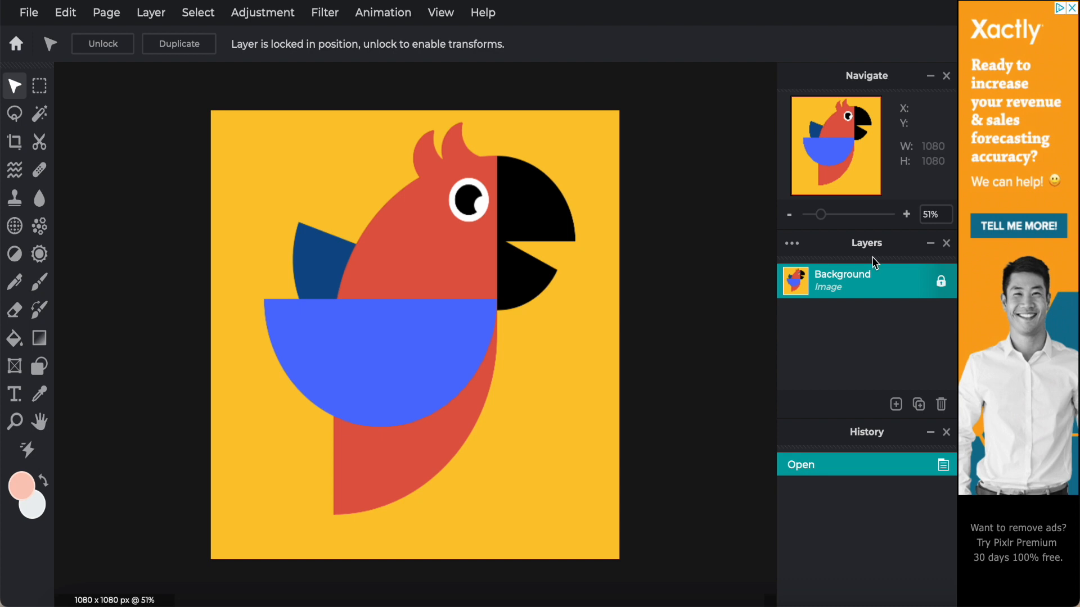
left_click(896, 405)
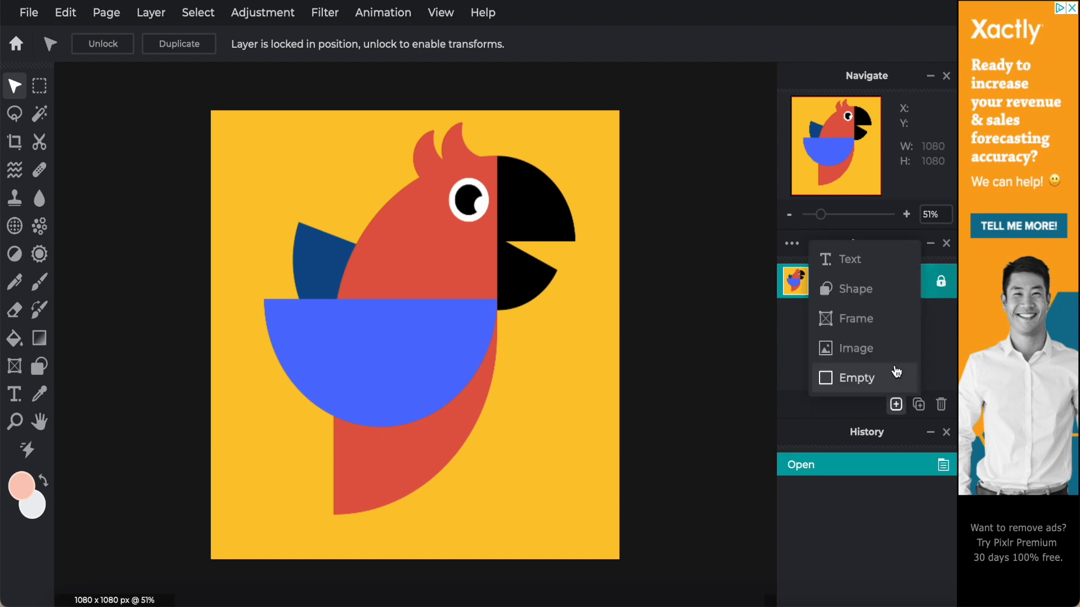
left_click(896, 404)
left_click(896, 404)
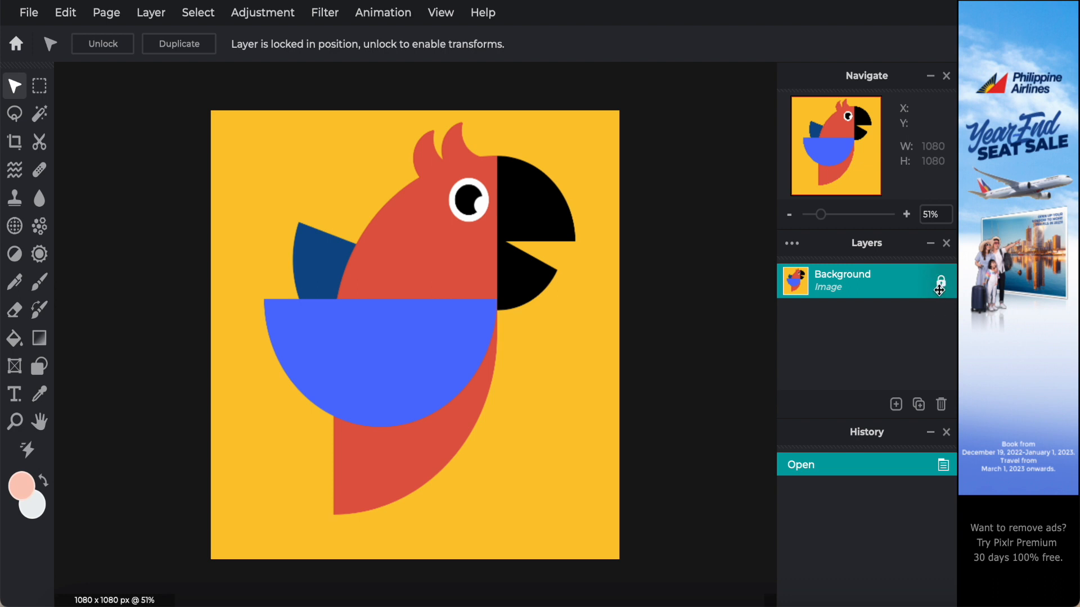
Unlock the Background layer, then tilt it slightly, scale it to about 832 × 832 px and centre it on the canvas.
left_click(113, 50)
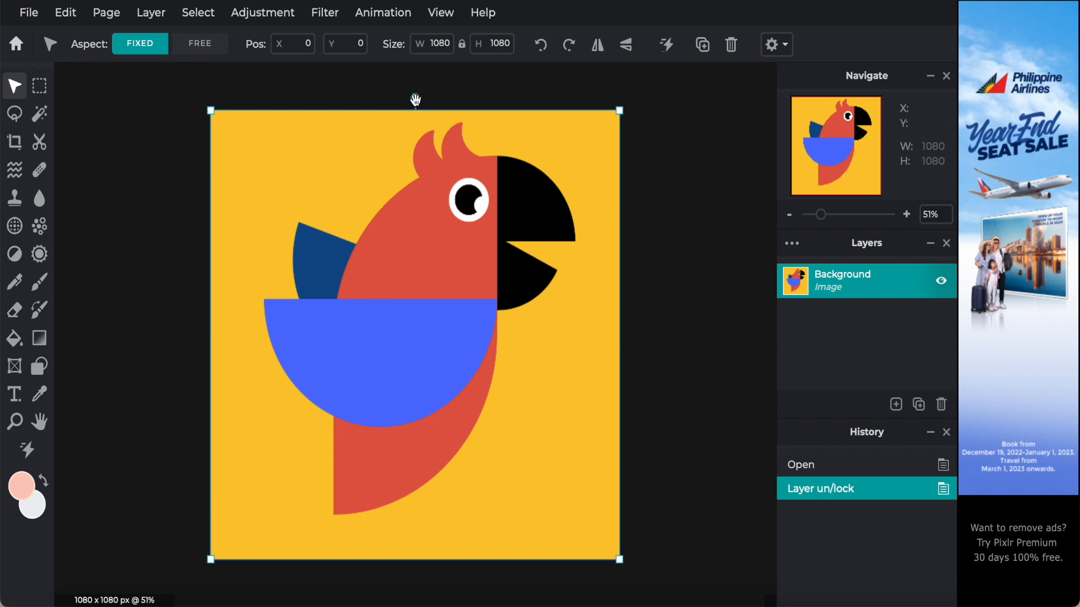
left_click_drag(415, 100, 415, 135)
left_click_drag(617, 109, 520, 208)
left_click_drag(356, 355, 409, 304)
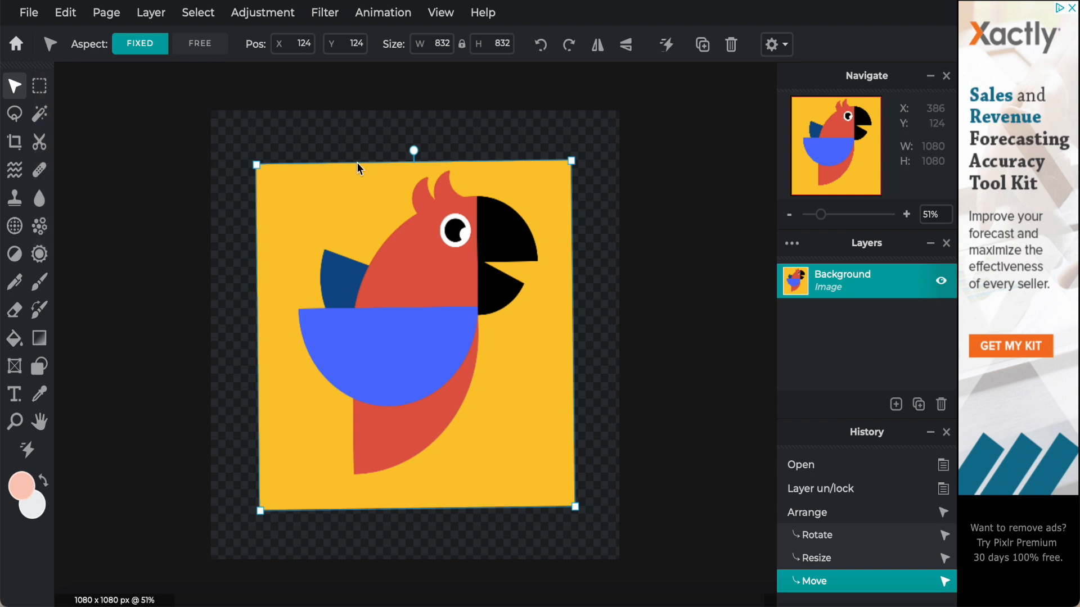
Rotate the Background layer in 90° increments, then flip it horizontally and vertically.
left_click(541, 49)
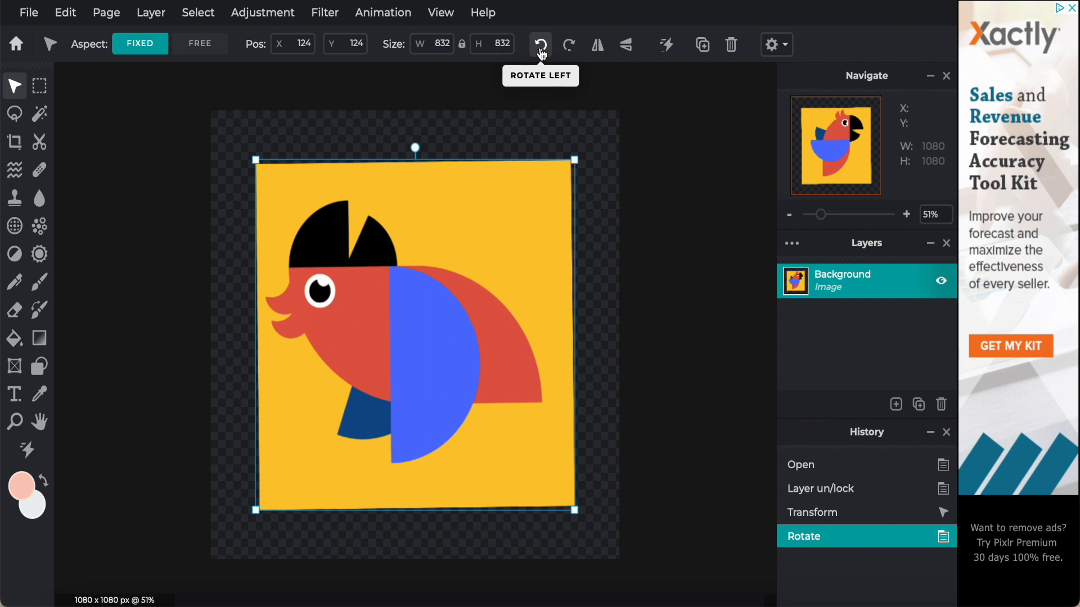
left_click(571, 51)
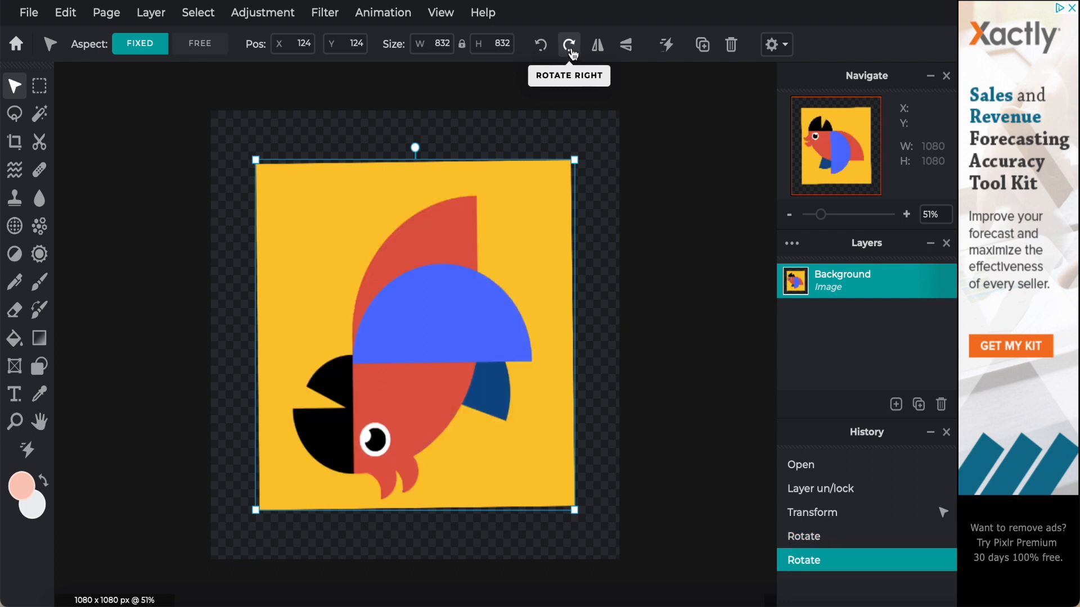
left_click(600, 54)
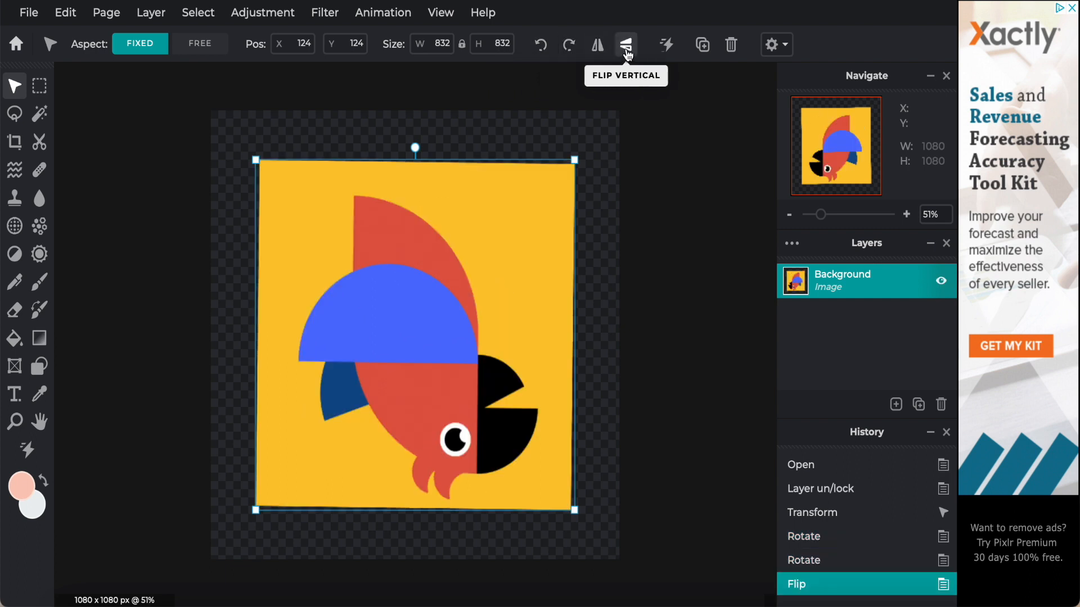
left_click(627, 55)
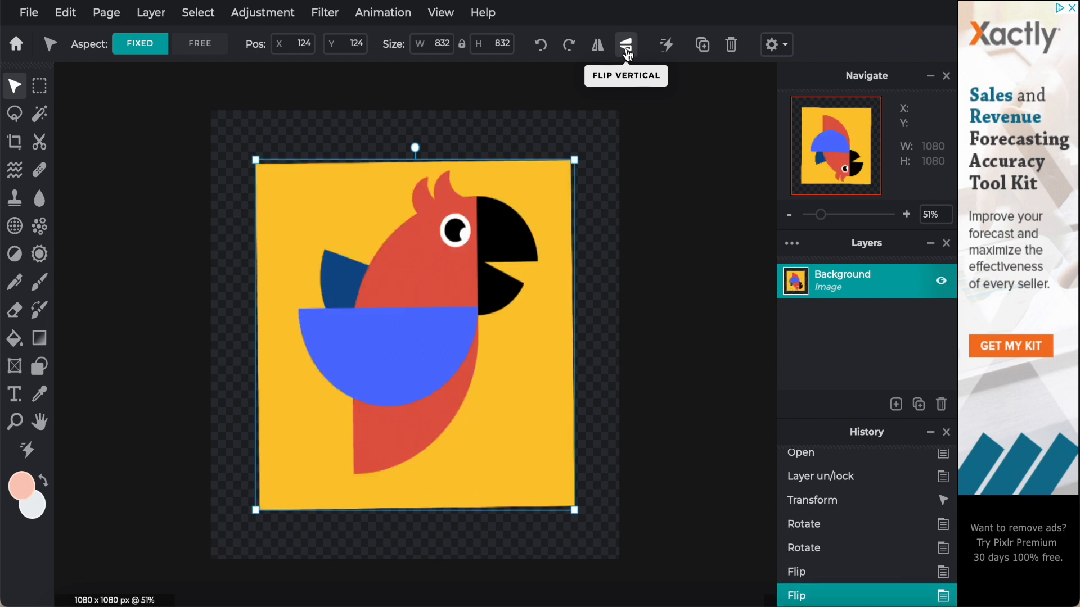
Review the page animation presets and the animation options for the Background layer.
left_click(669, 53)
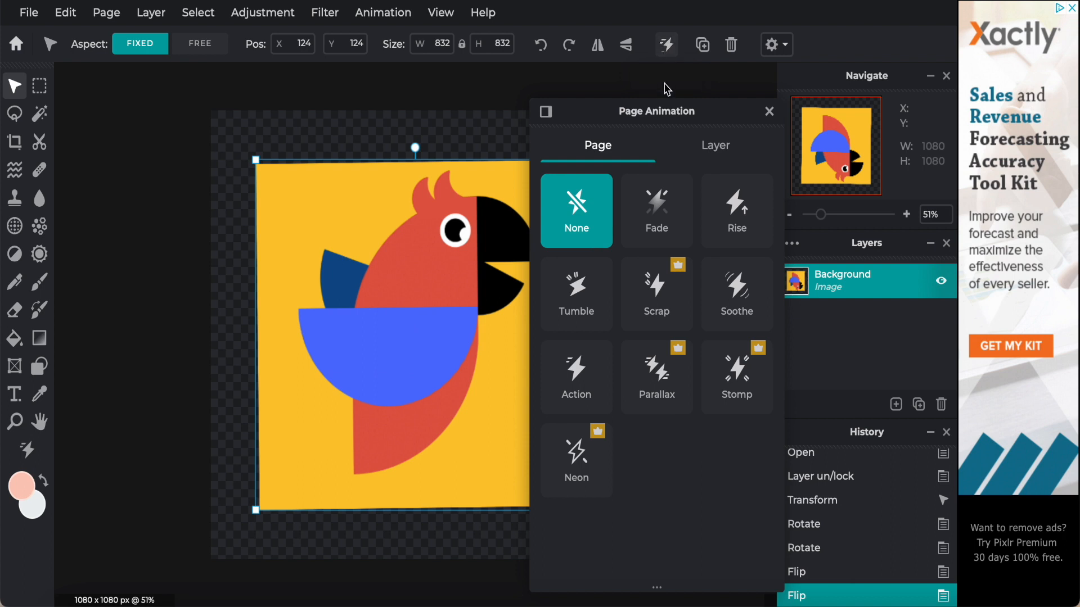
left_click_drag(661, 119, 706, 94)
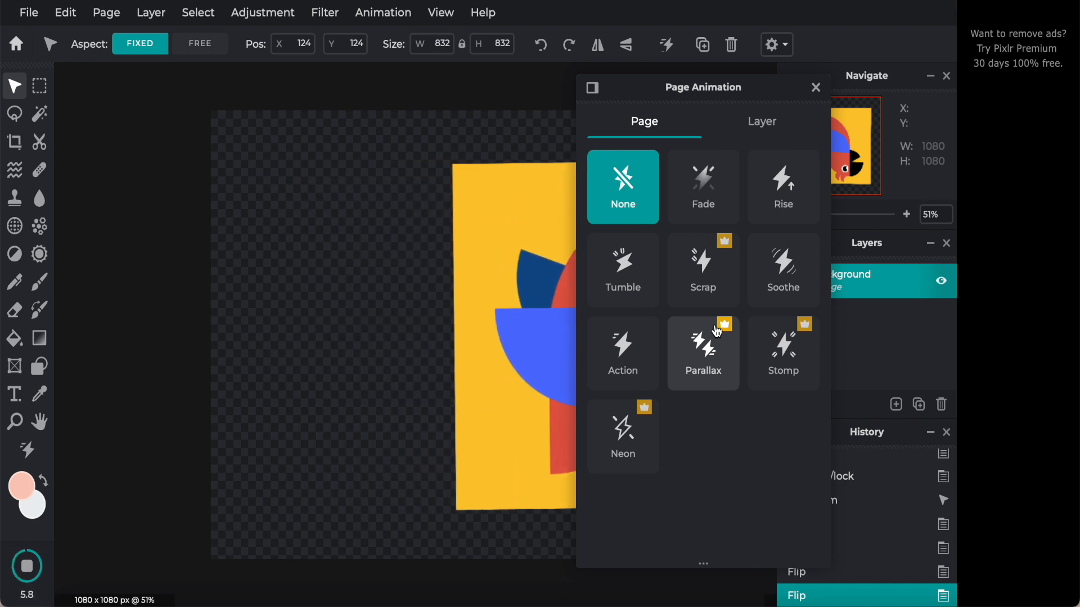
left_click(766, 127)
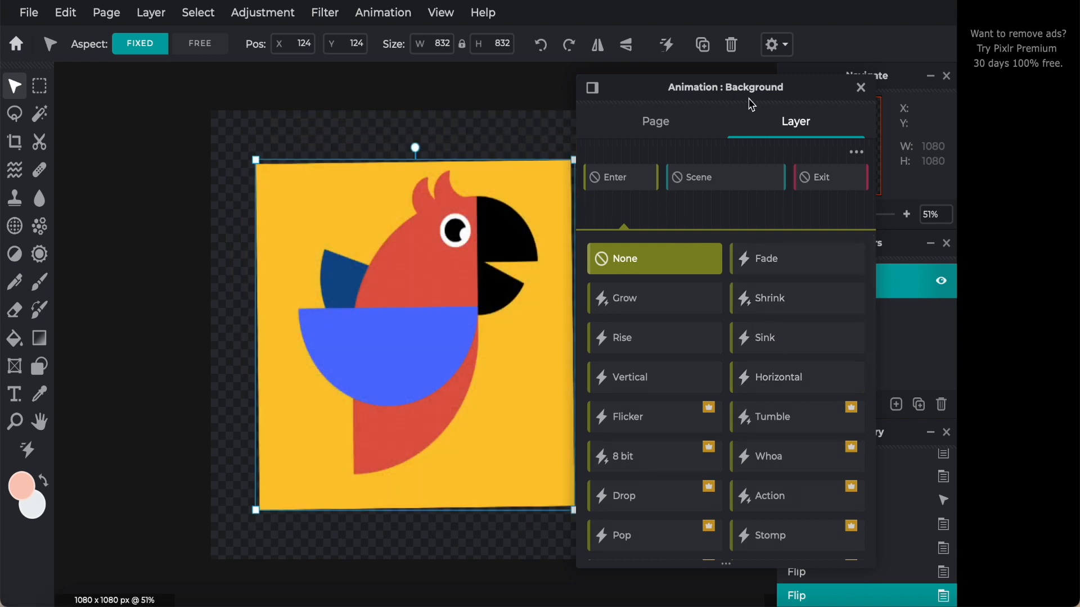
left_click(860, 87)
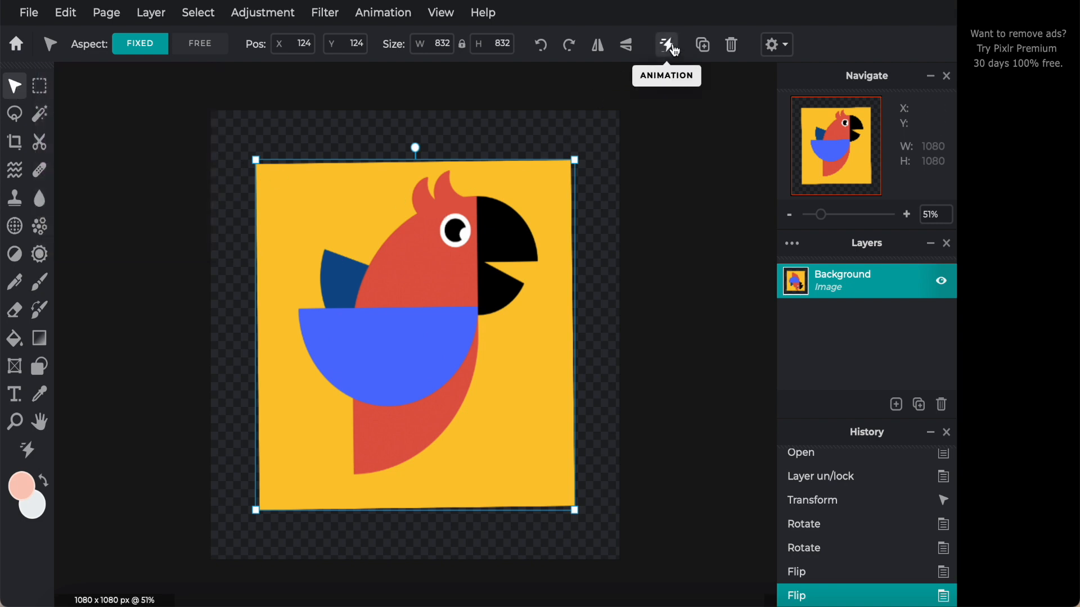
Duplicate the Background layer, move the copy toward the canvas's left edge, and delete the copy.
left_click(704, 47)
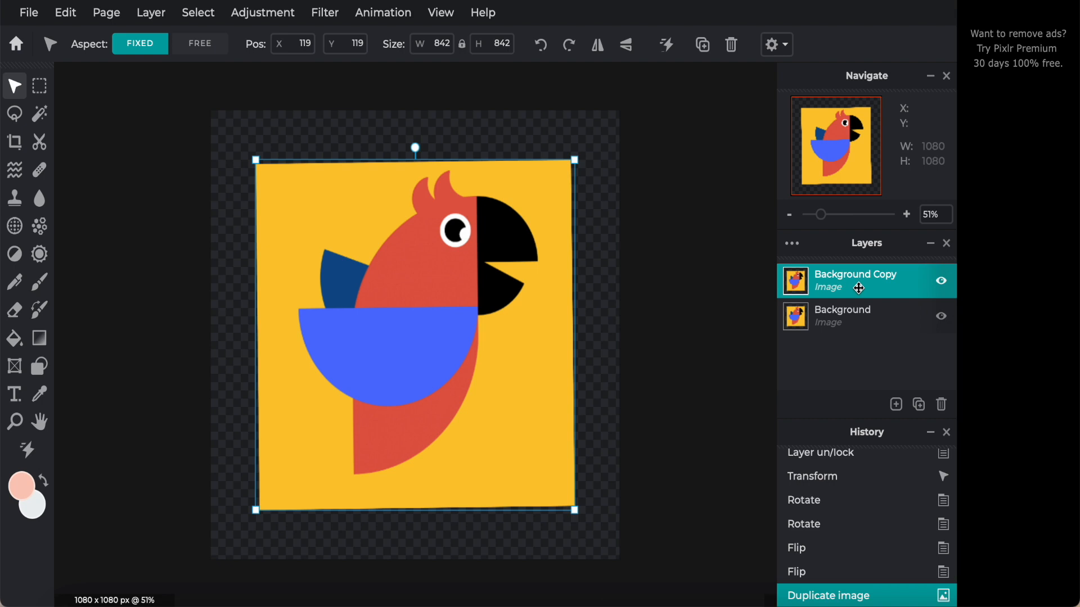
left_click_drag(358, 348, 267, 346)
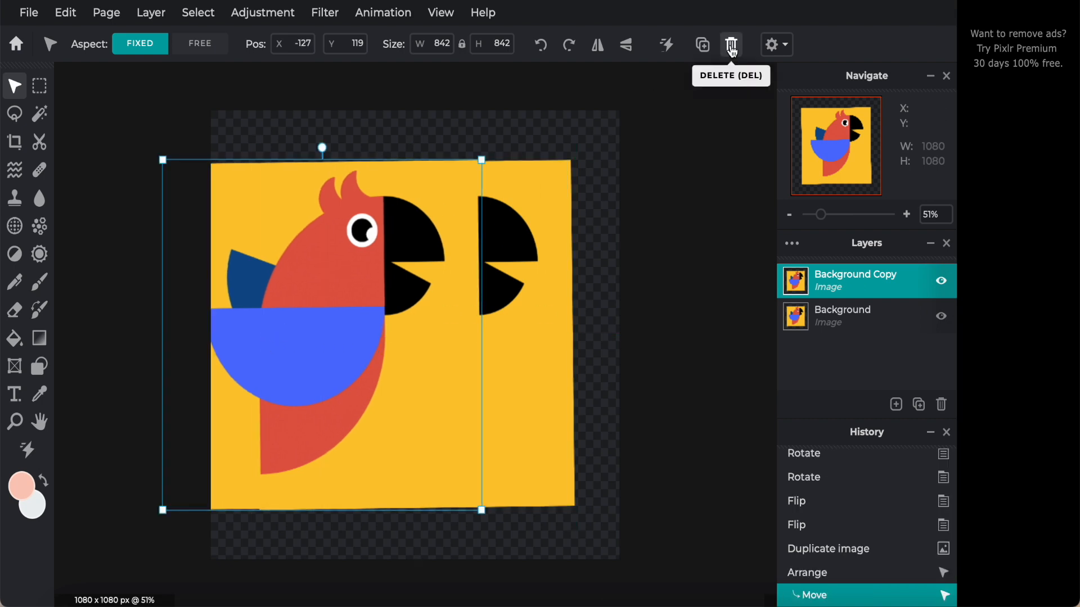
left_click(732, 49)
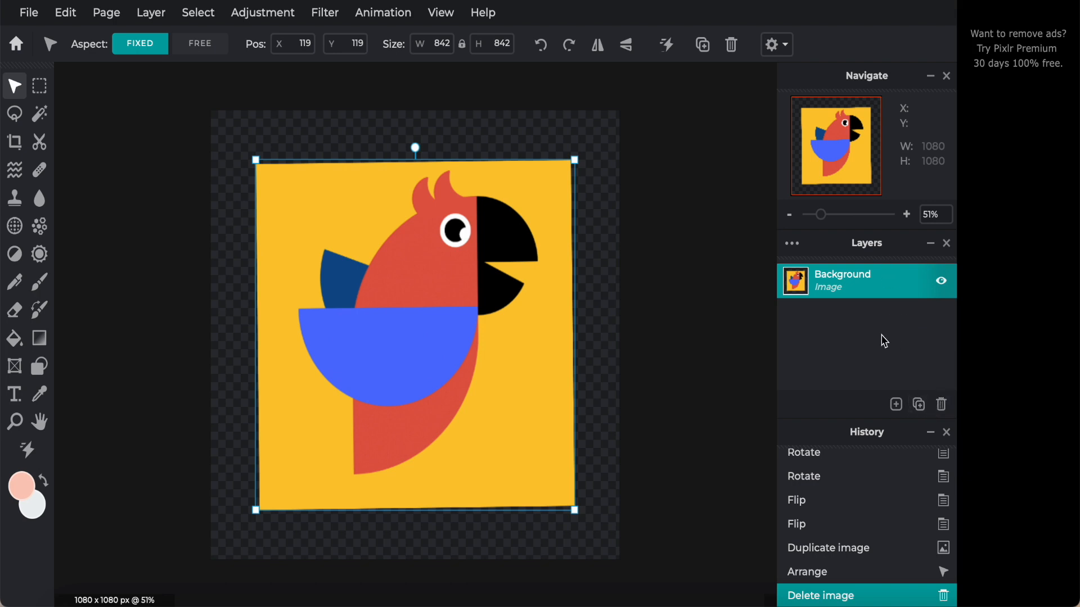
Review the Arrange tool's settings for auto-select, guides, snapping and smooth scaling, and deselect the layer.
left_click(788, 51)
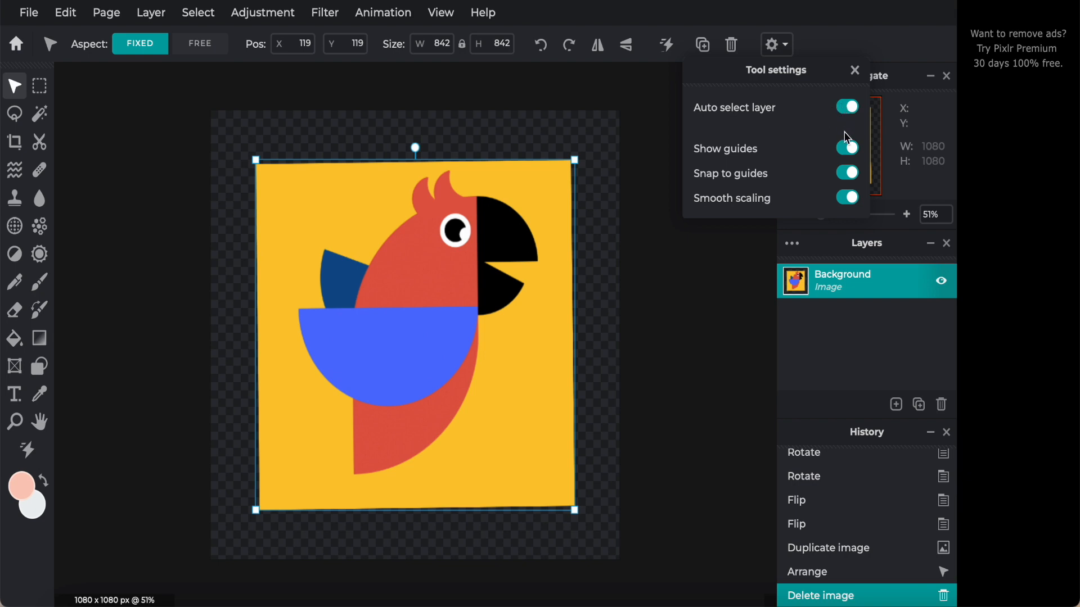
left_click(854, 72)
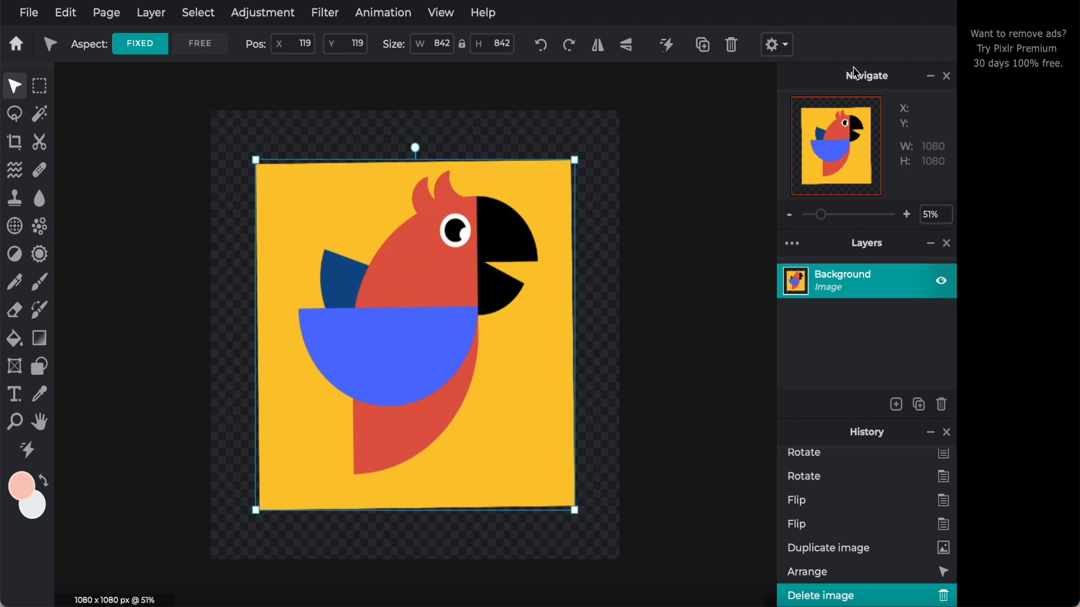
left_click(703, 105)
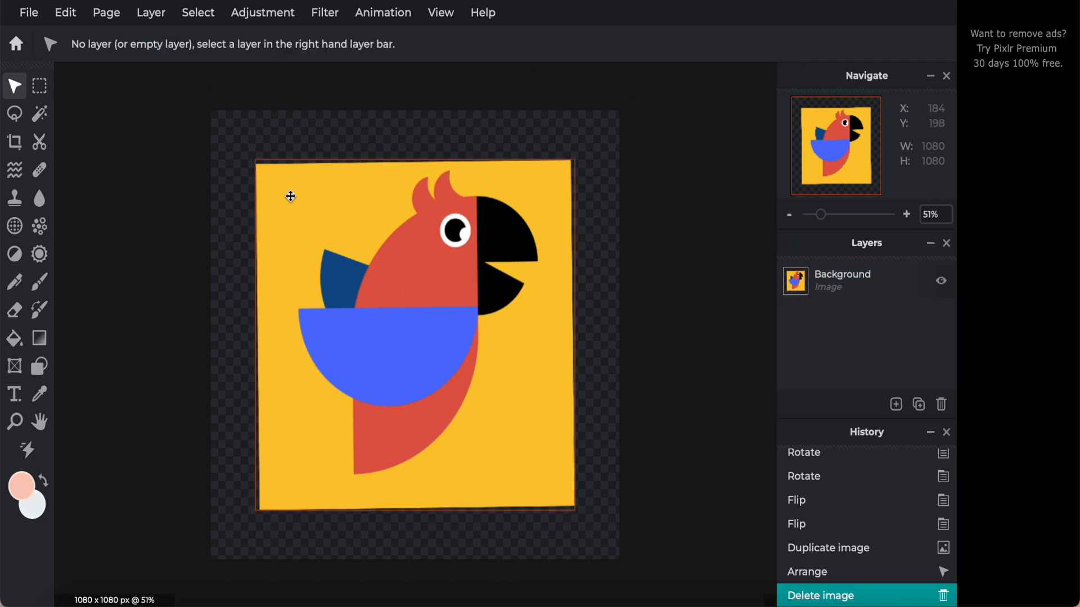
On the Background layer, marquee-select a rectangle of about 184 × 104 px above the dark blue wing and clear its contents.
left_click(44, 93)
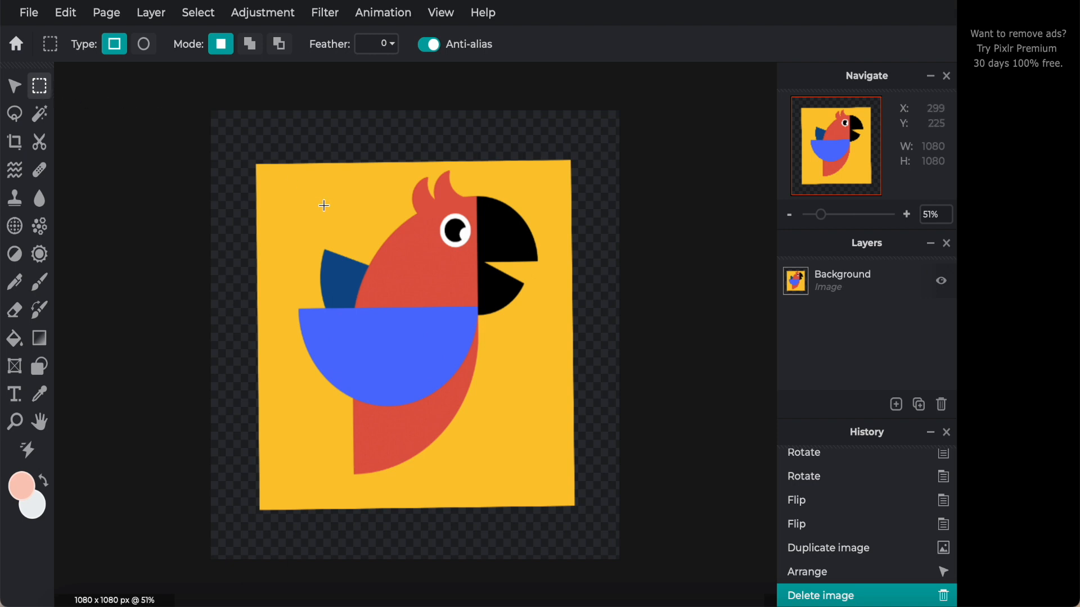
left_click(838, 286)
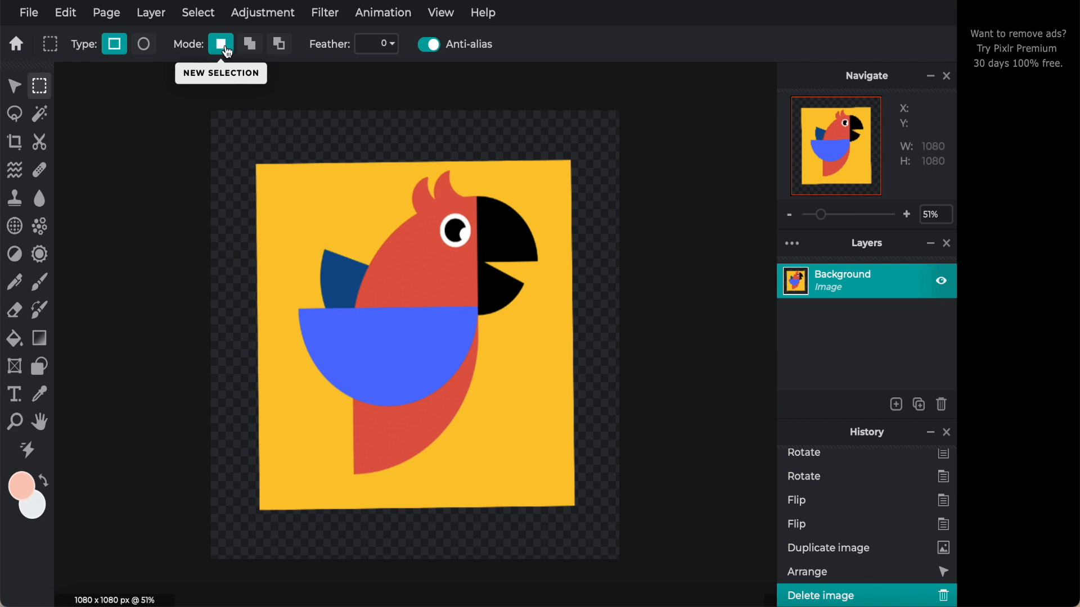
left_click_drag(290, 206, 359, 250)
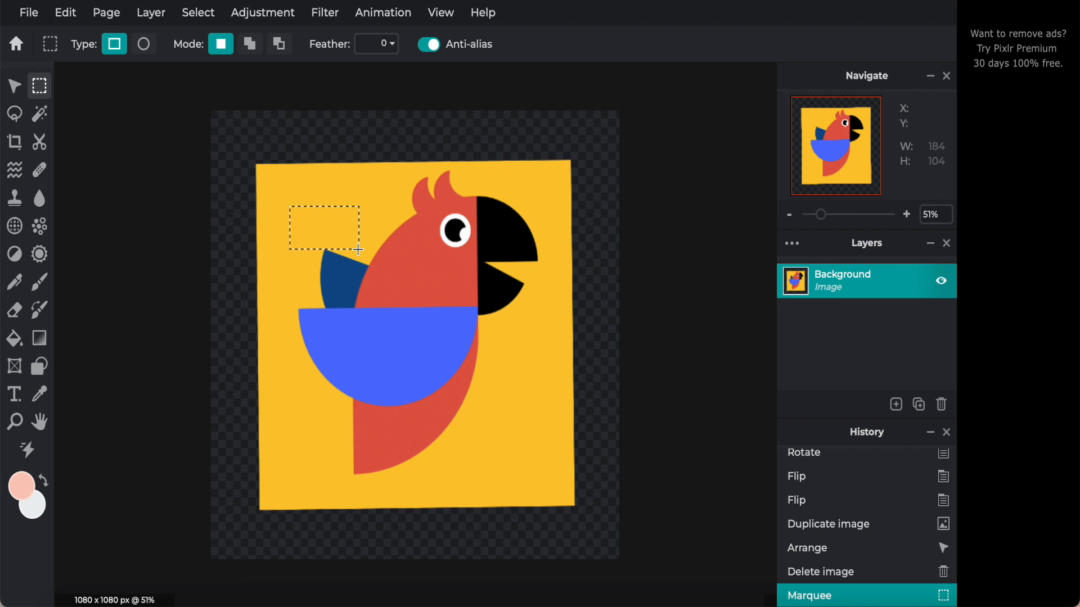
key("Delete")
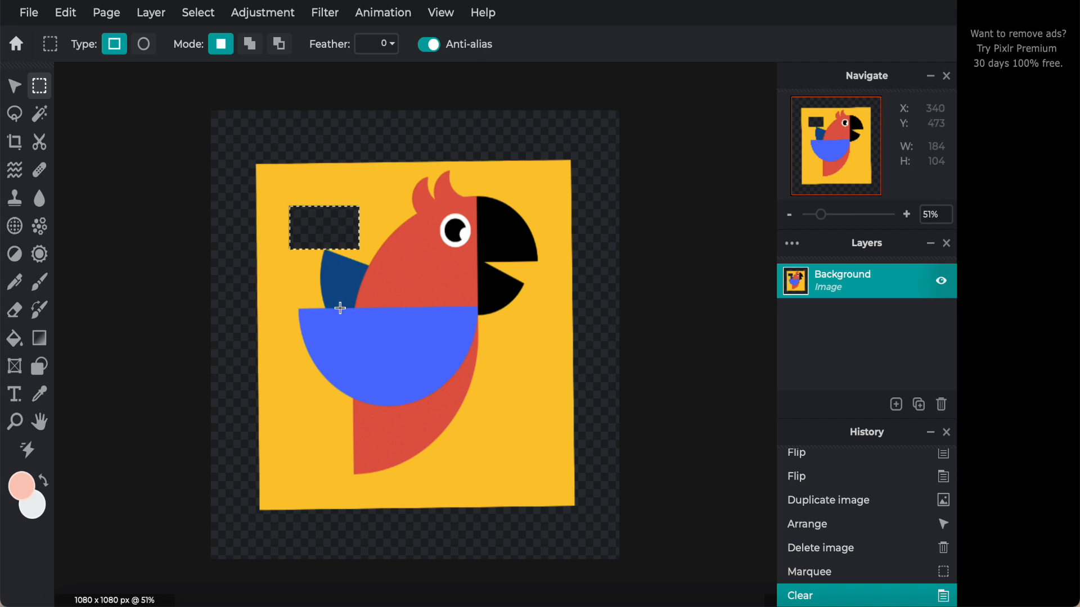
Select a rectangle of about 116 × 140 px on the bird's blue half-circle, add an overlapping rectangle, and clear the combined area.
left_click_drag(375, 356, 452, 410)
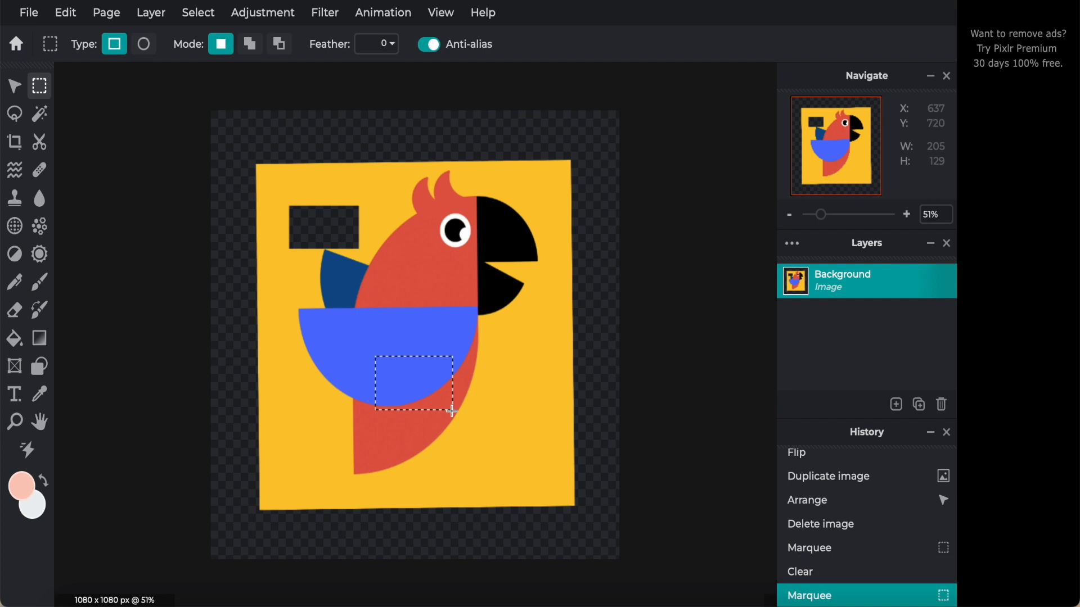
left_click_drag(383, 326, 425, 384)
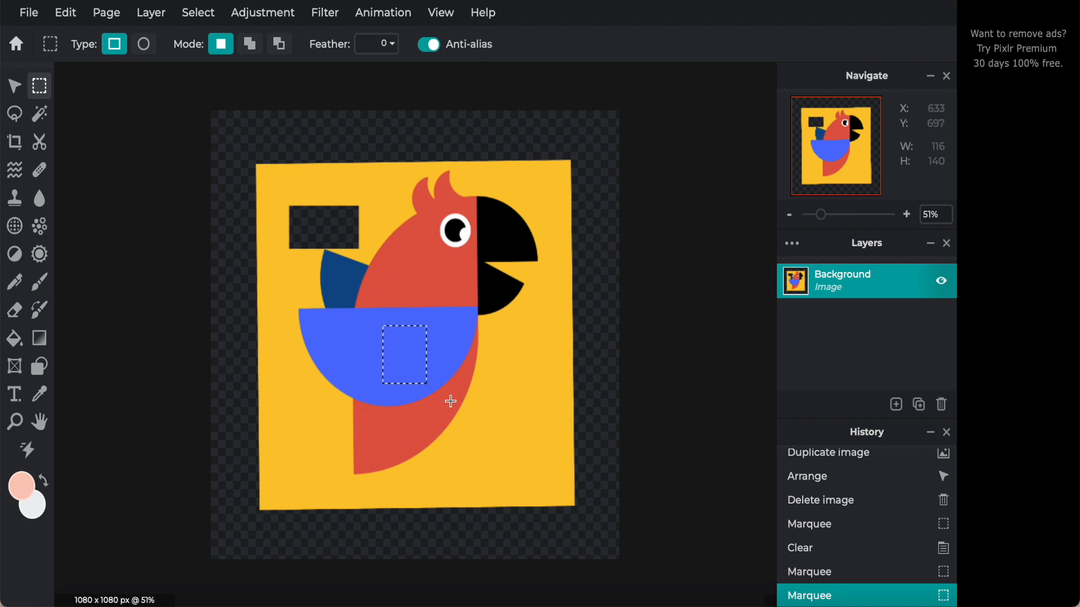
left_click(250, 45)
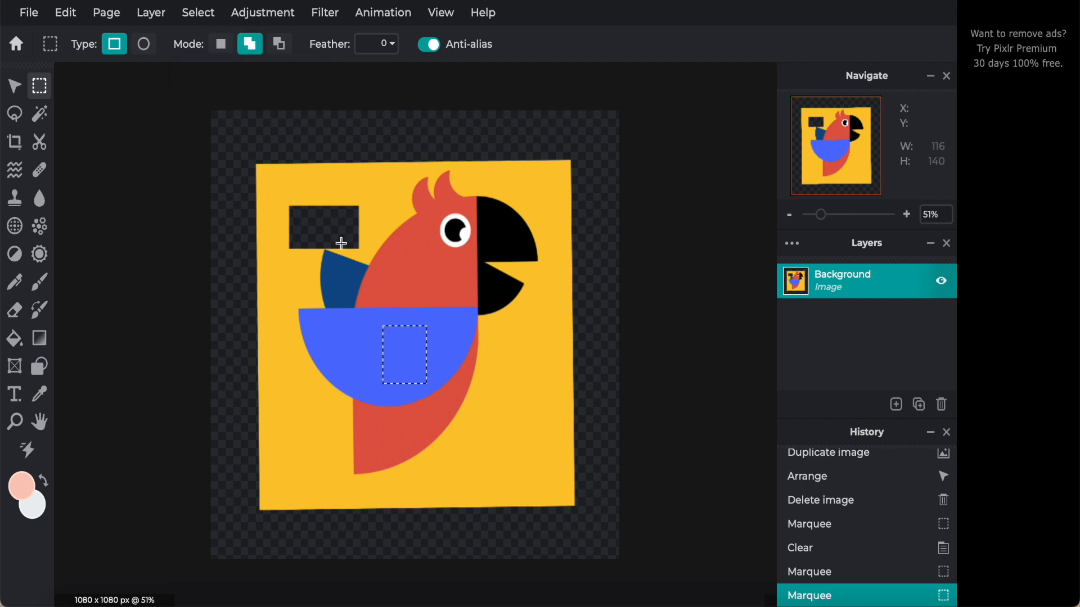
left_click_drag(414, 360, 466, 415)
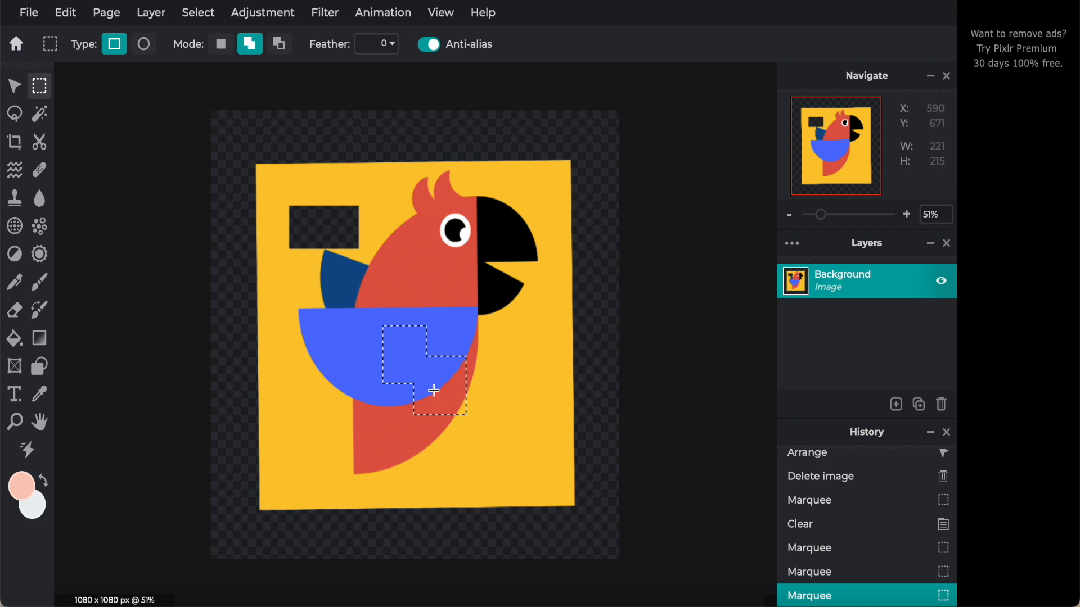
key("Delete")
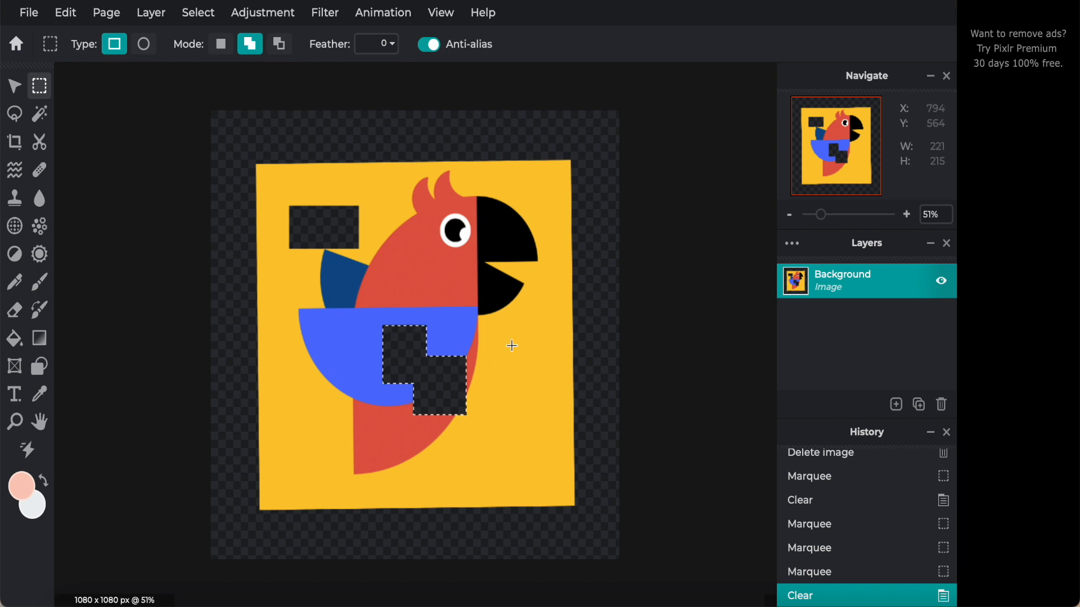
Add a rectangular selection on the yellow area below the beak, subtract a rectangle of about 135 × 234 px, and clear the L-shaped area.
left_click_drag(491, 343, 554, 435)
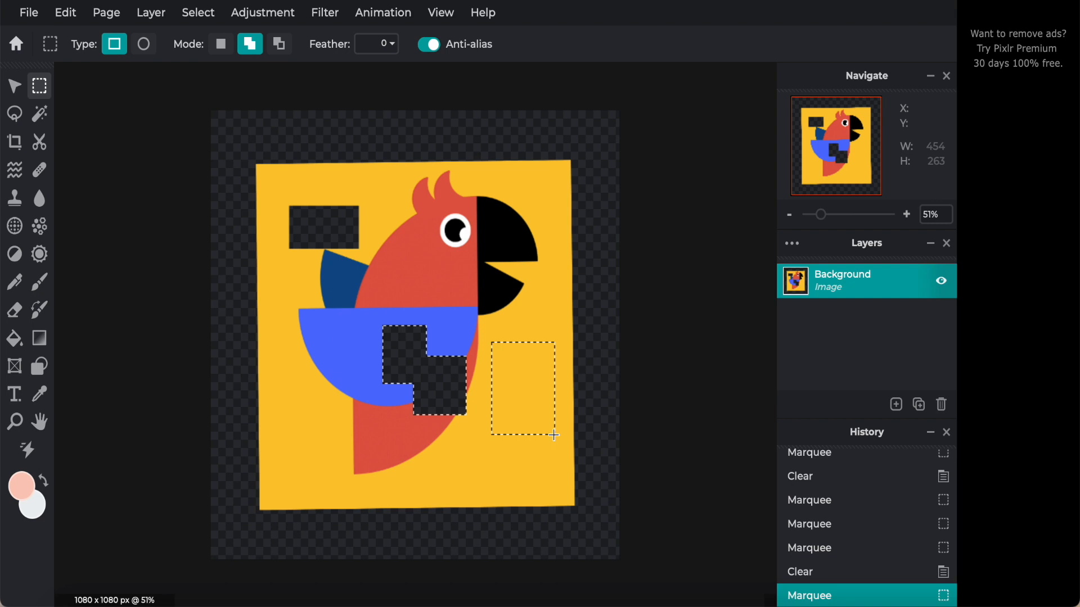
left_click(280, 45)
left_click_drag(512, 318, 563, 415)
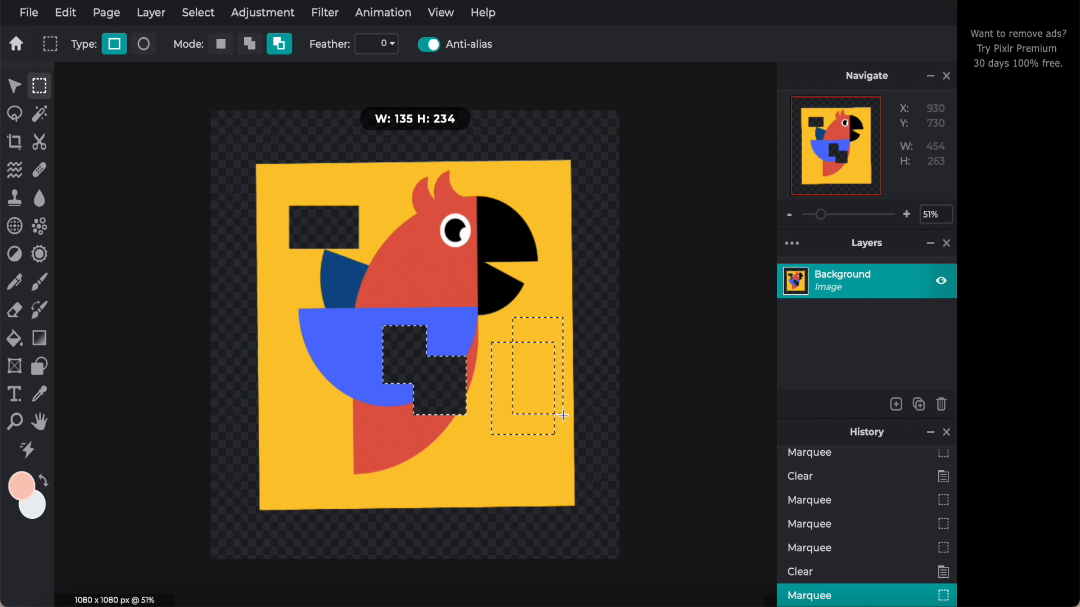
left_click_drag(563, 415, 563, 415)
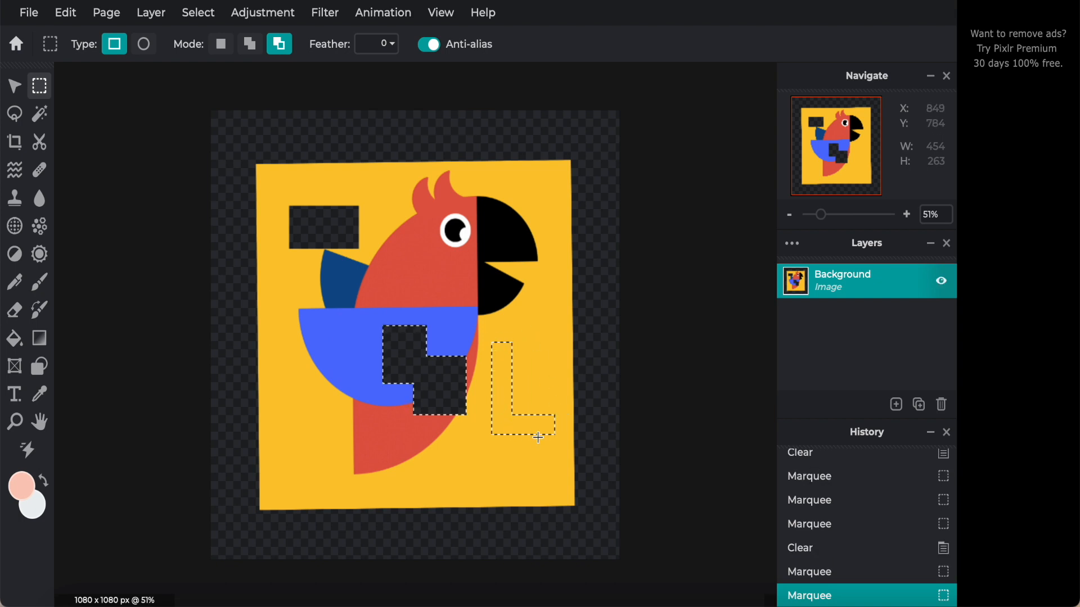
key("Delete")
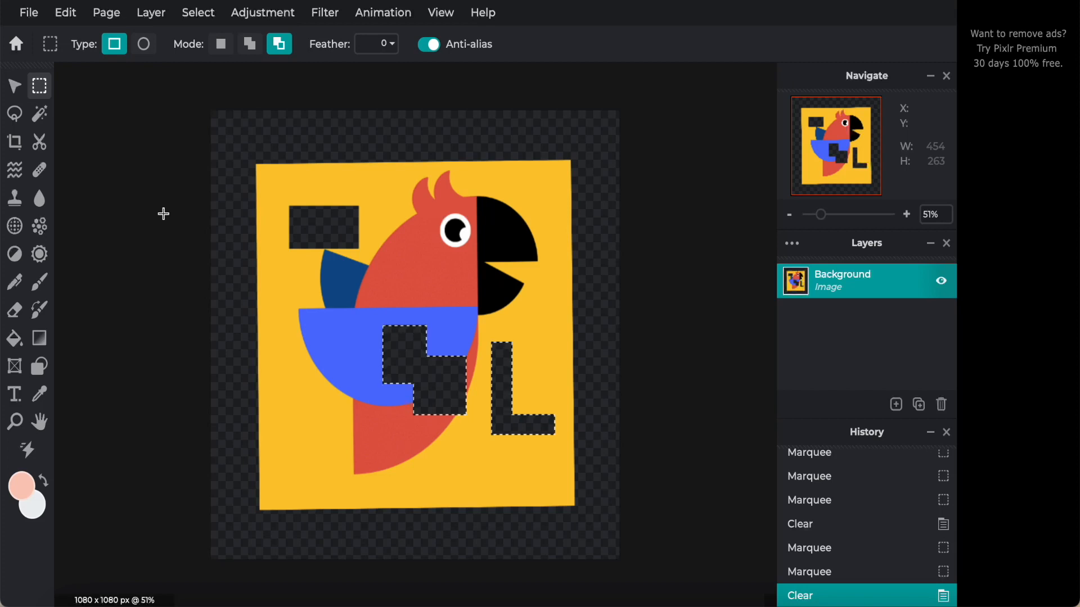
Undo all the marquee selections and cleared areas back to the deletion of the duplicate layer.
key("ctrl+z")
key("ctrl+z")
key("ctrl+z")
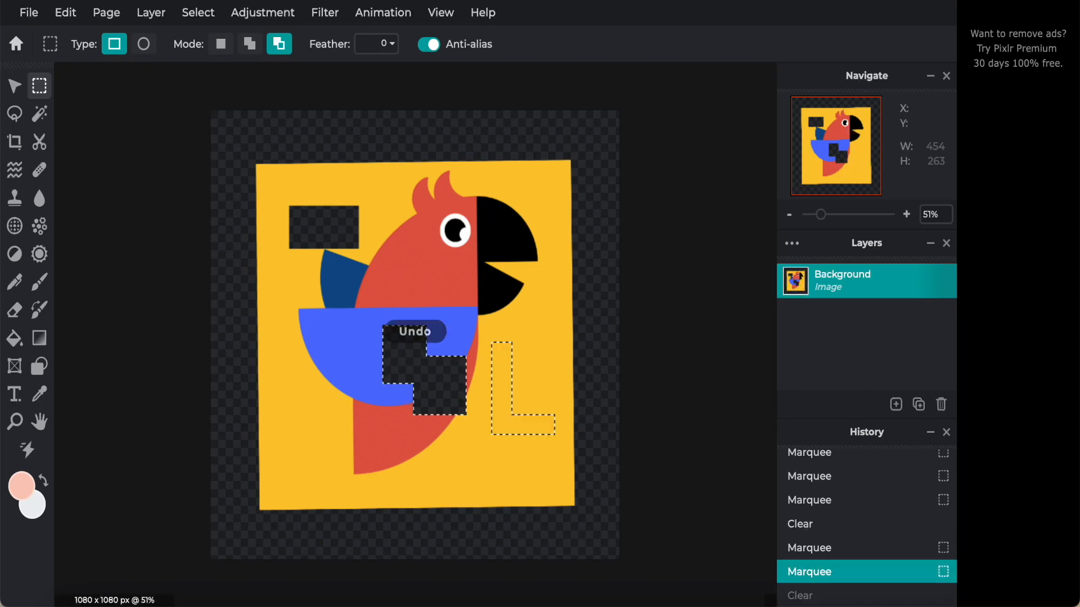
key("ctrl+z")
key("ctrl+z")
key("ctrl+z")
key("ctrl+z")
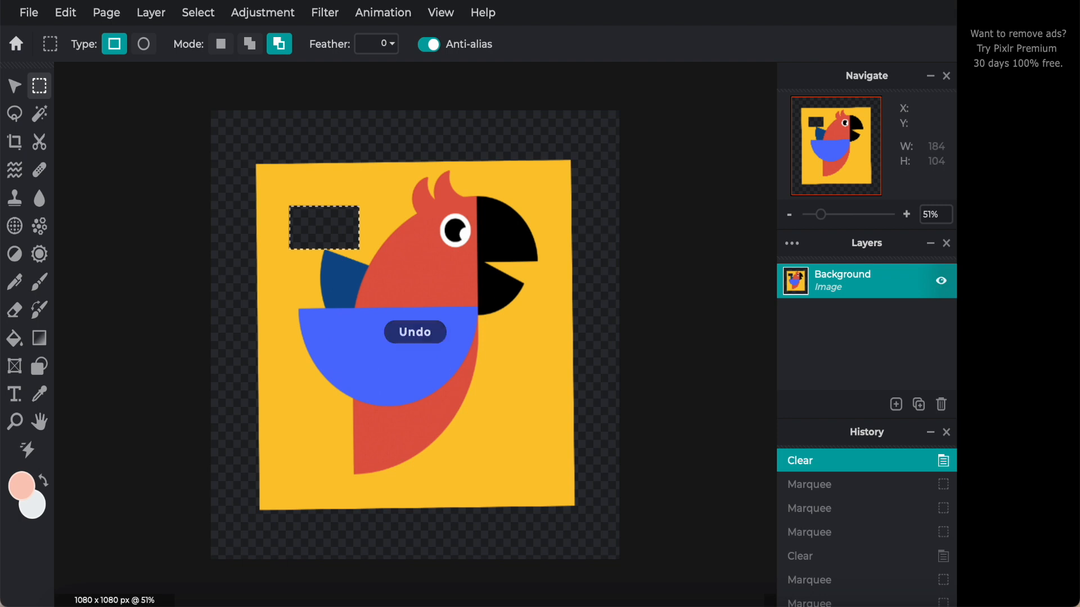
key("ctrl+z")
key("ctrl+z")
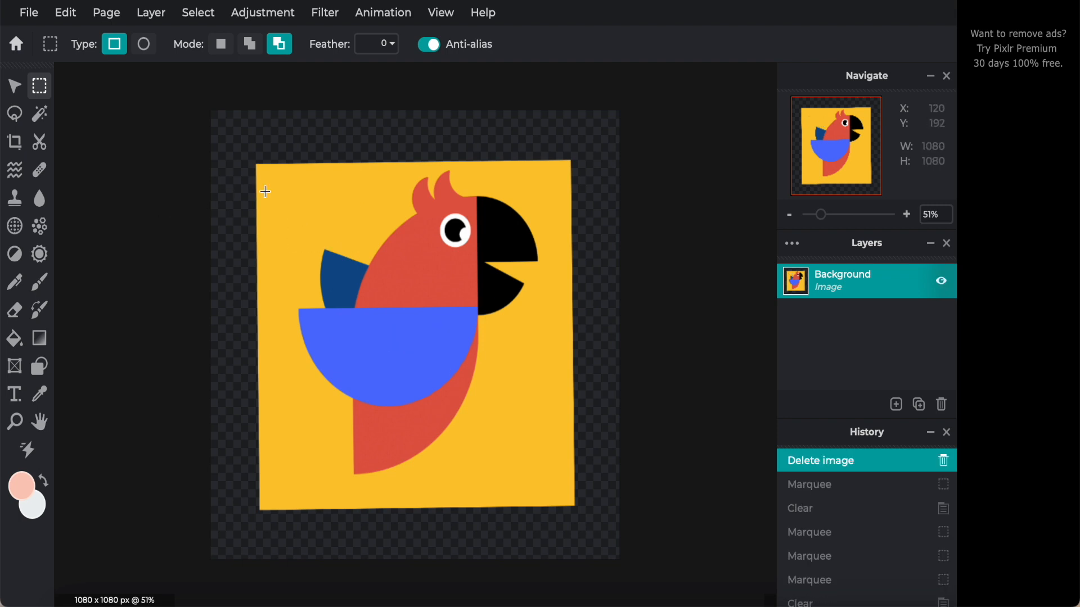
Move the Background layer to position 0, 0 and enlarge it to 1080 × 1080 px with the Arrange tool.
left_click(14, 87)
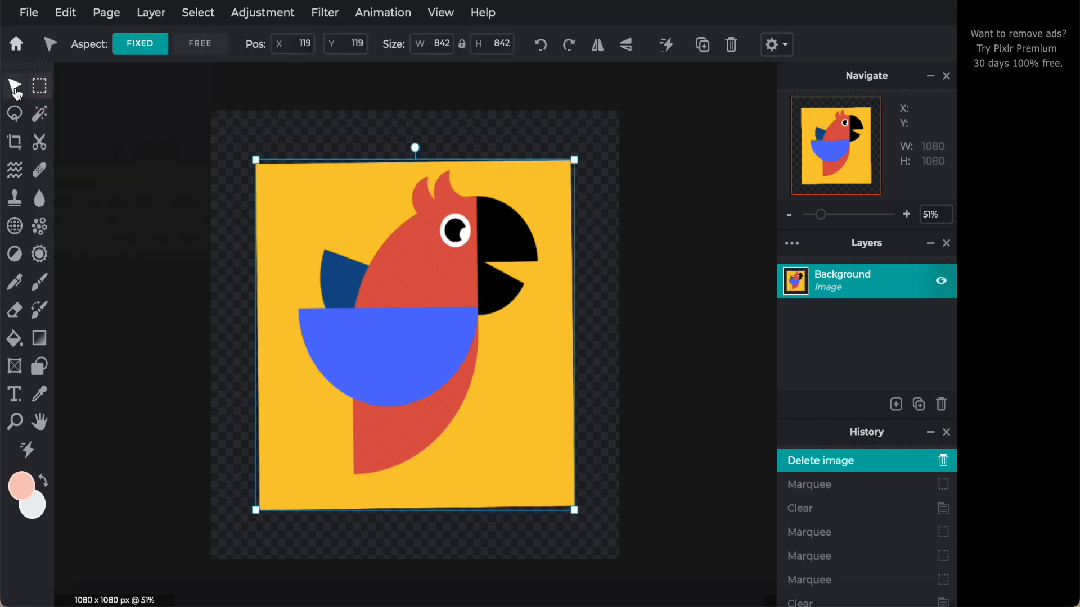
left_click_drag(290, 223, 246, 174)
left_click_drag(529, 461, 622, 582)
left_click_drag(475, 371, 475, 372)
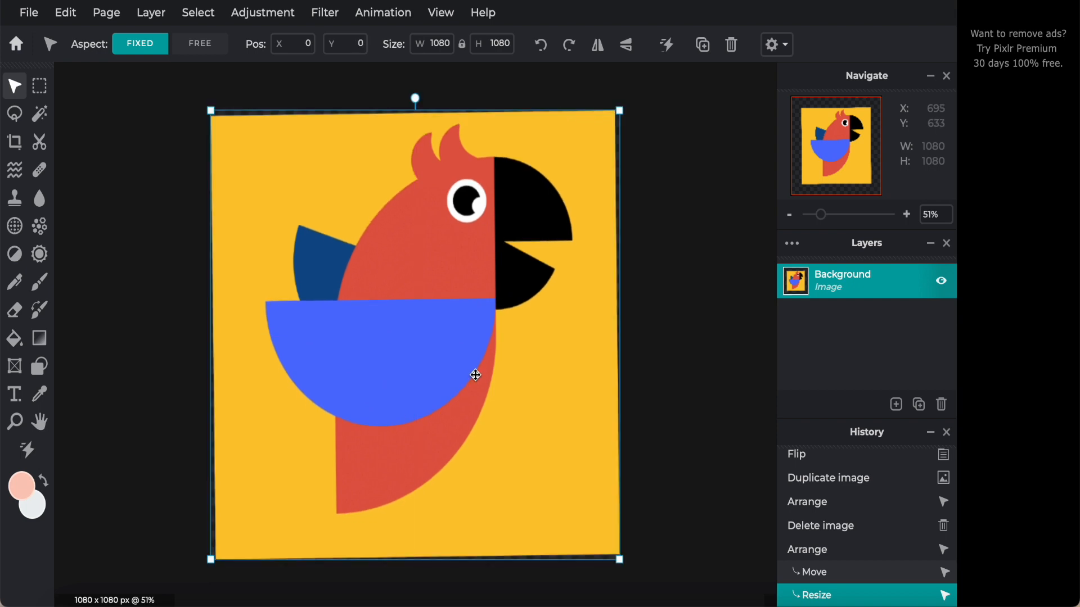
left_click(15, 116)
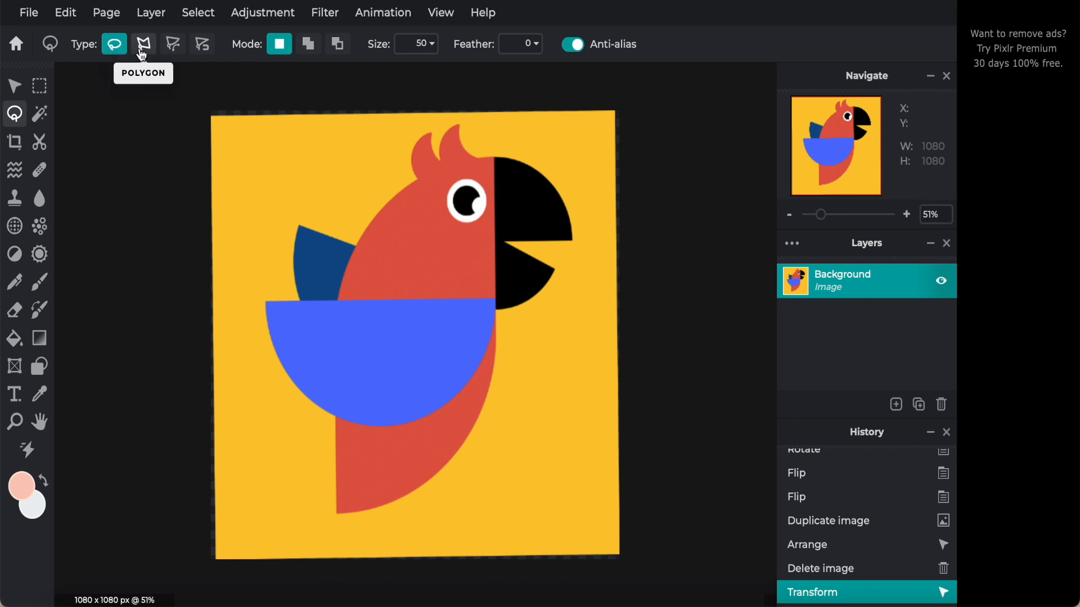
left_click(178, 49)
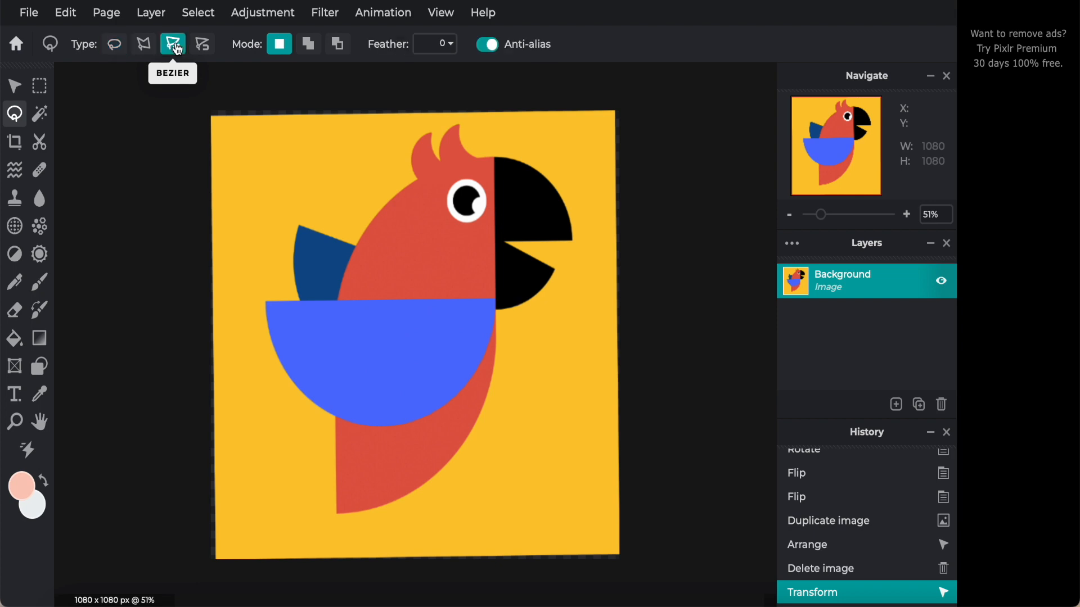
left_click(204, 51)
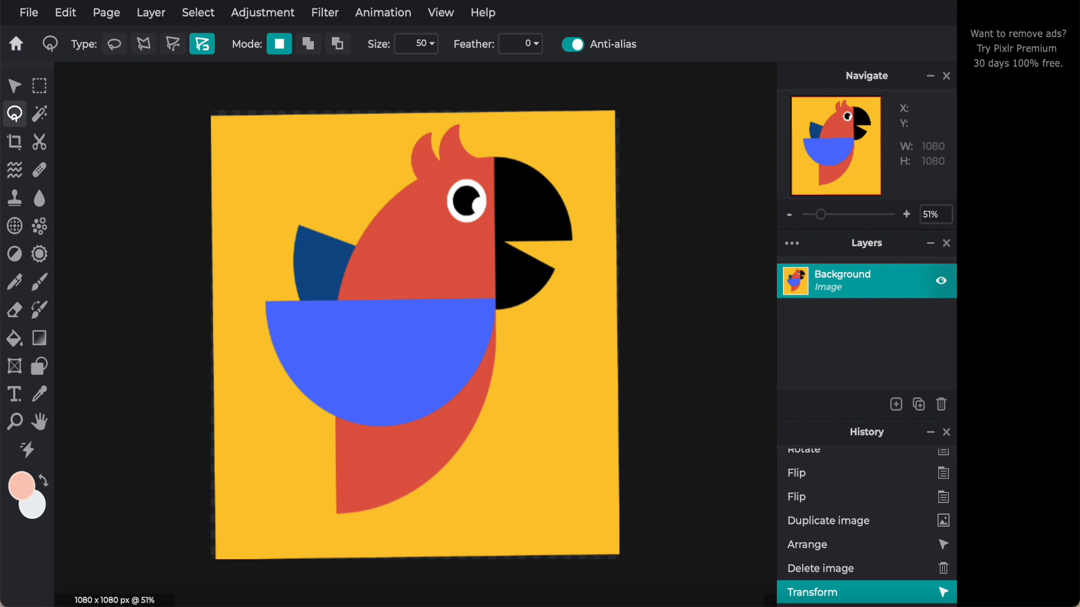
left_click(115, 45)
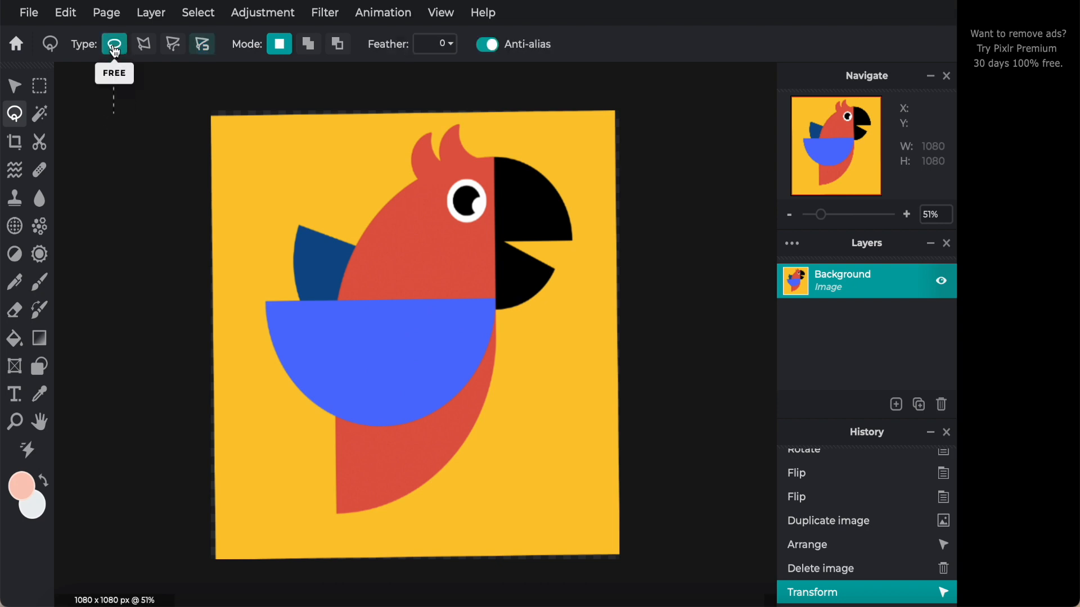
mouse_move(115, 51)
left_mouse_down()
mouse_move(207, 146)
mouse_move(181, 139)
mouse_move(94, 54)
mouse_move(46, 92)
left_mouse_up()
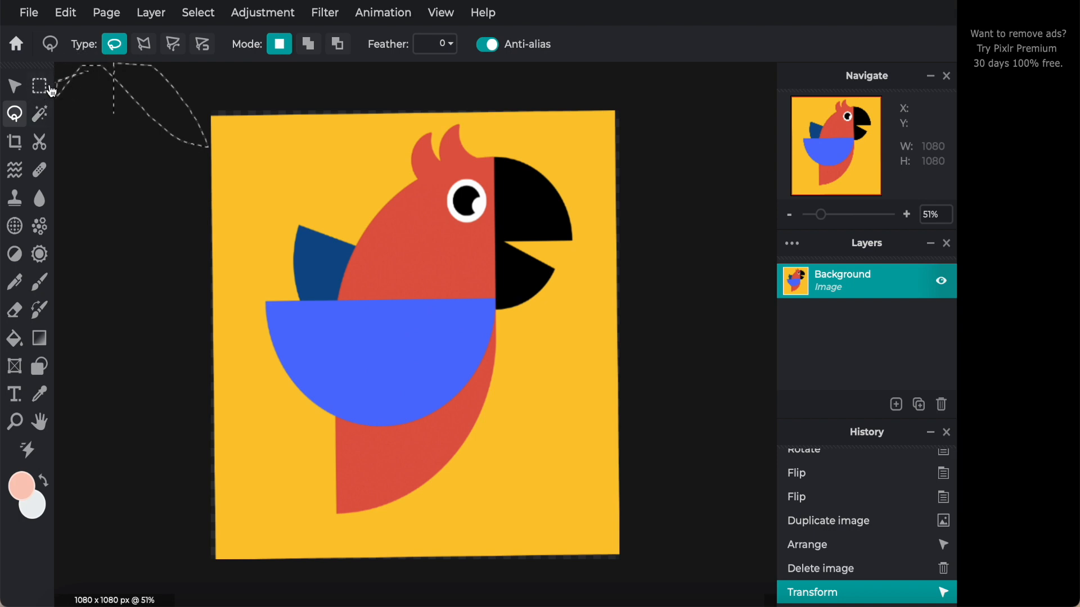
left_click(47, 92)
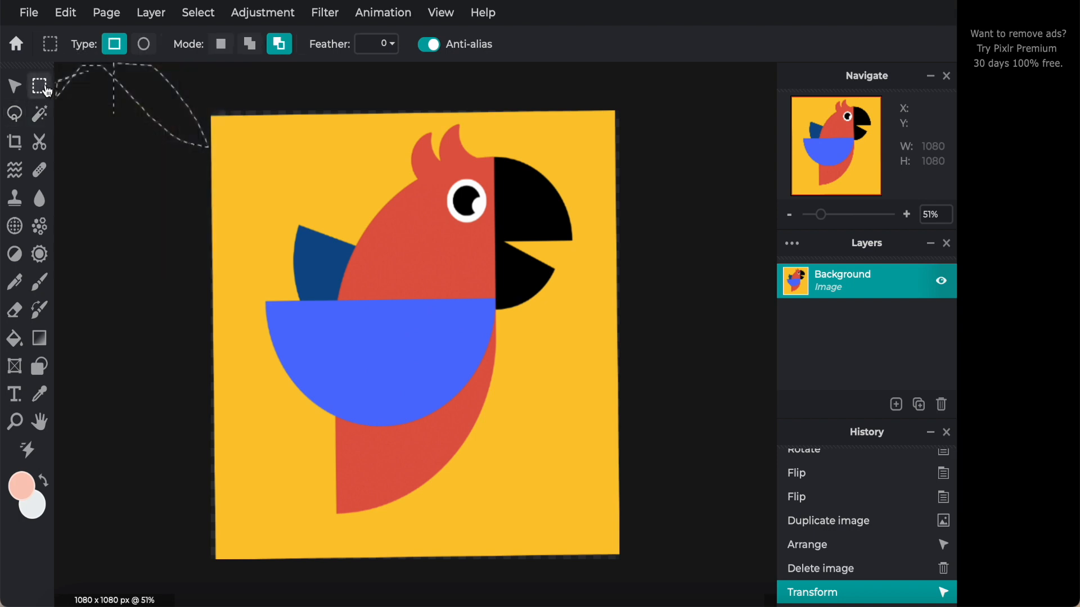
Draw a free lasso selection of about 246 × 199 px on the yellow area above the dark blue wing and clear it.
left_click(13, 115)
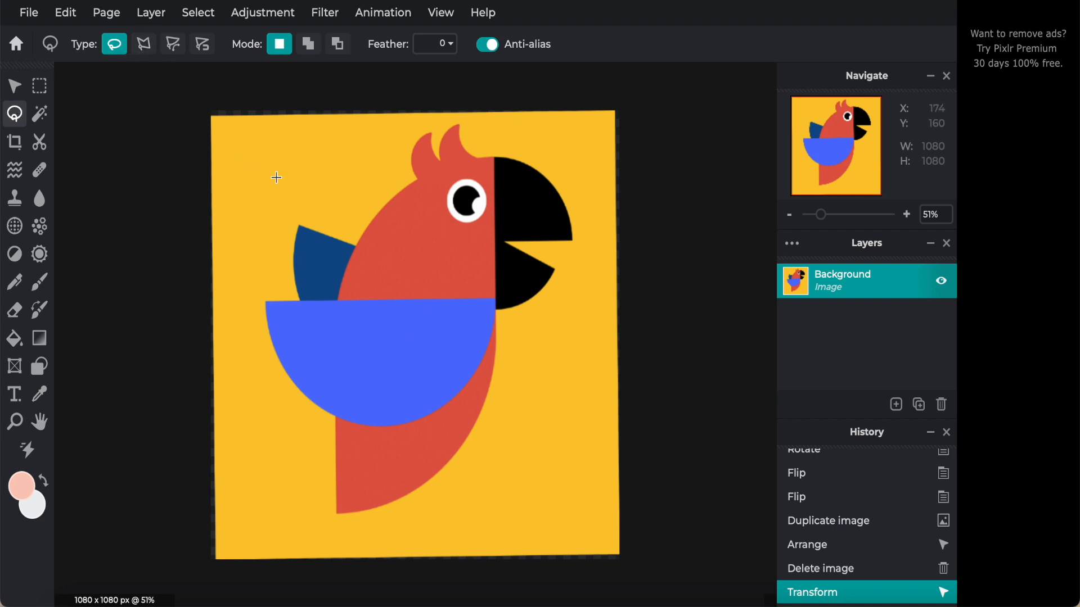
mouse_move(260, 175)
left_mouse_down()
mouse_move(312, 166)
mouse_move(327, 182)
mouse_move(314, 211)
mouse_move(238, 240)
mouse_move(243, 200)
mouse_move(288, 194)
mouse_move(263, 175)
left_mouse_up()
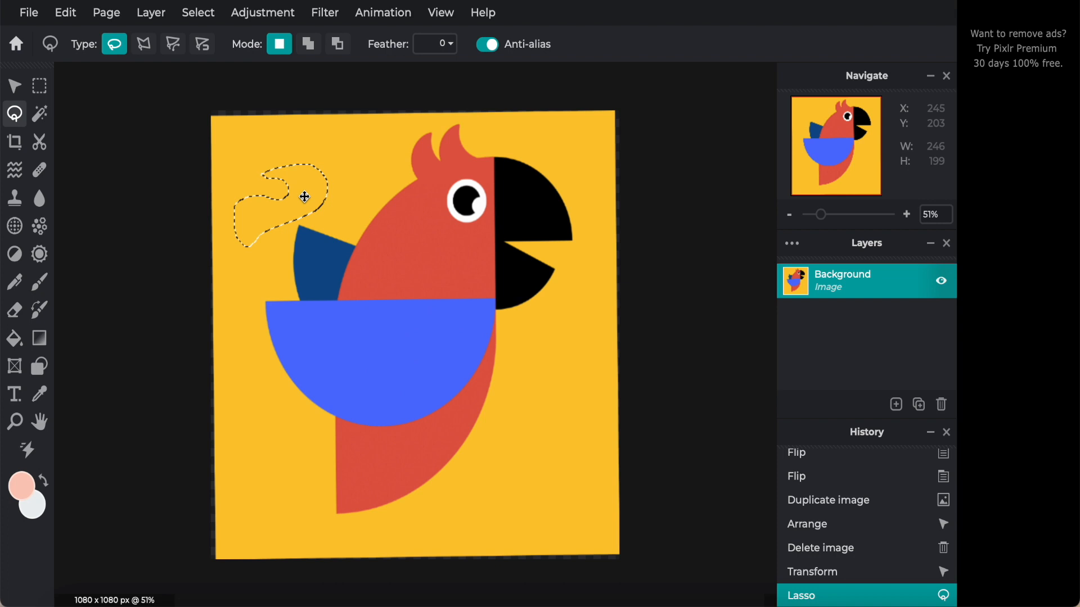
key("Delete")
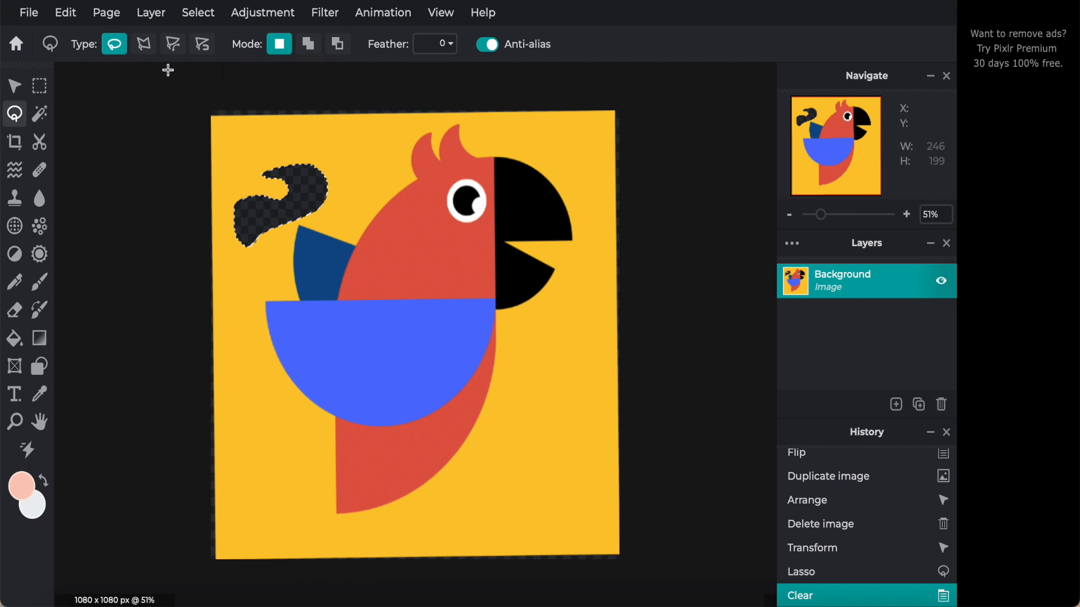
Deselect, outline a triangle of about 609 × 518 px from the blue half-circle's upper corners to the tail tip with the Polygon lasso, and clear it.
left_click(145, 49)
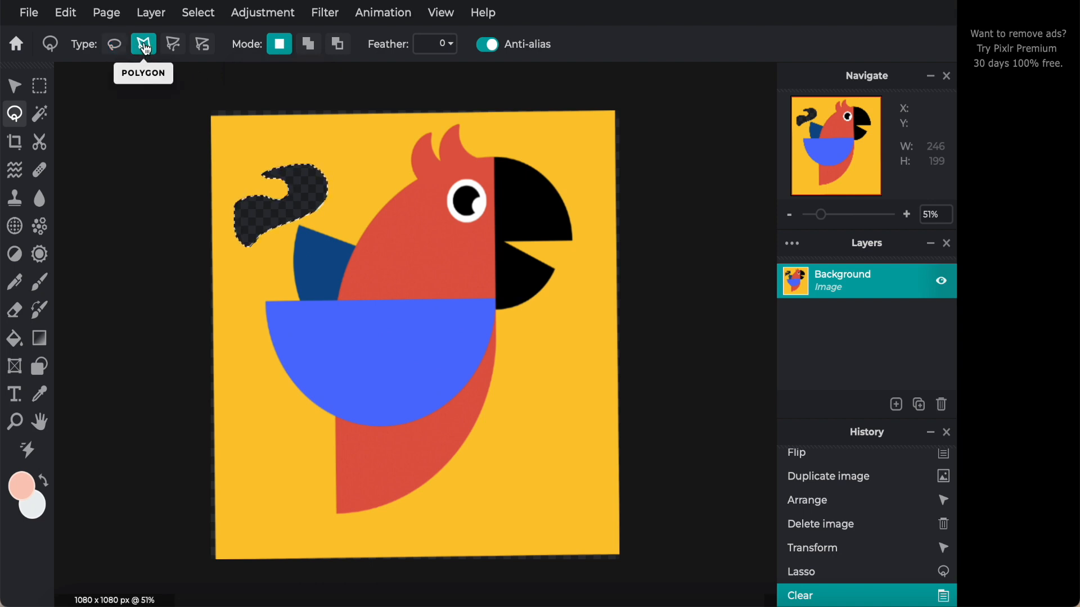
key("ctrl+d")
left_click(266, 303)
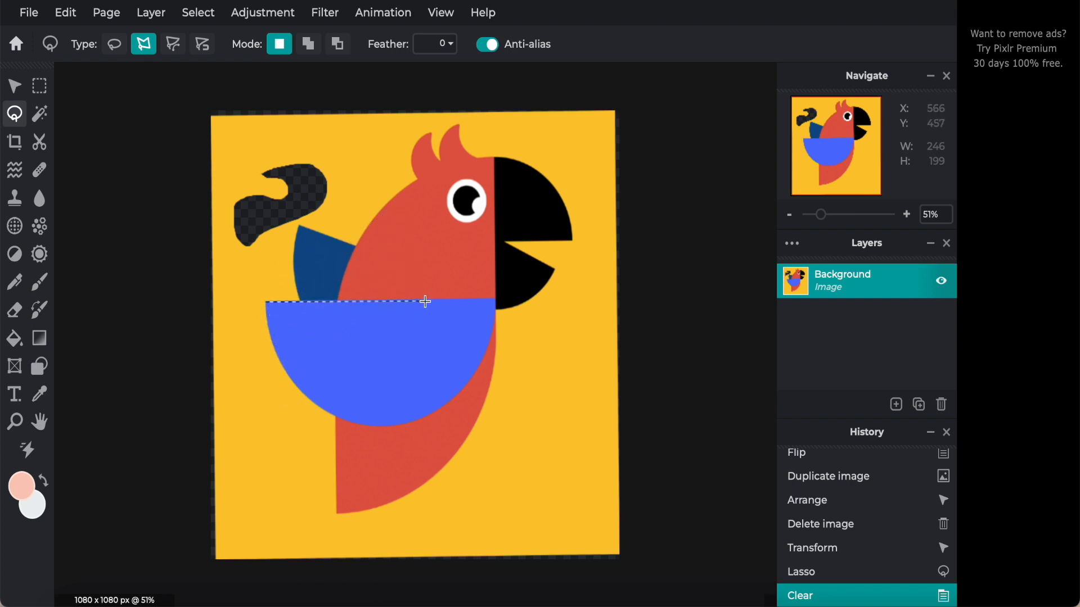
left_click(495, 299)
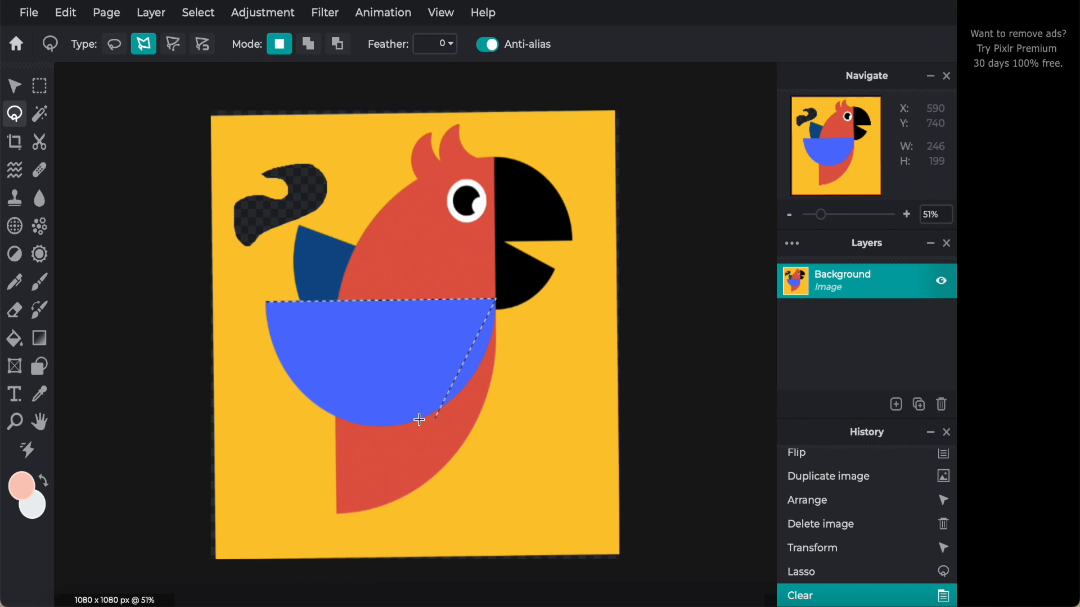
left_click(337, 514)
left_click(267, 301)
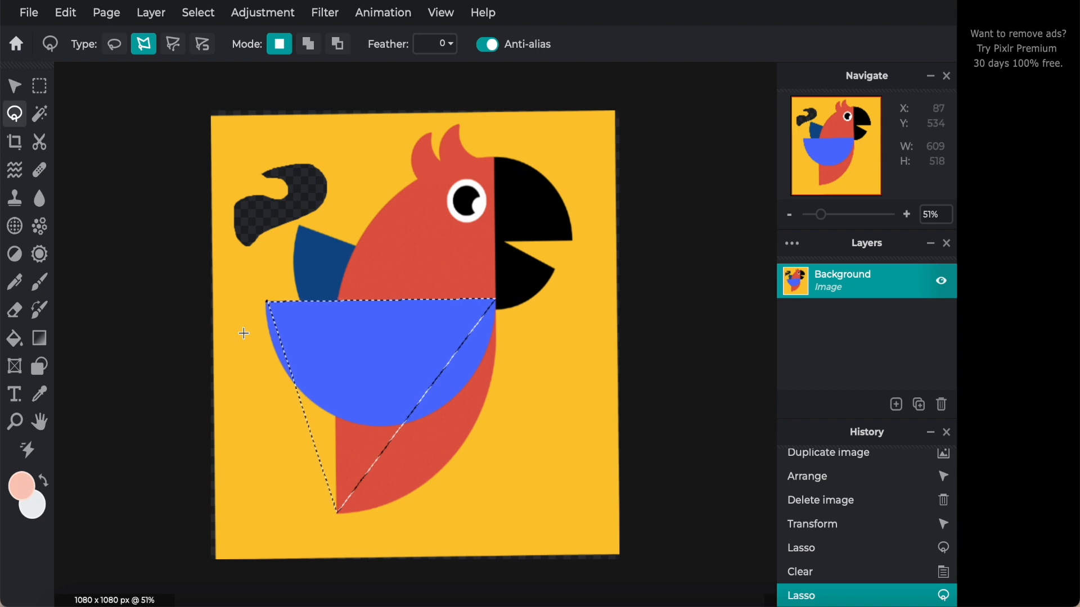
key("Delete")
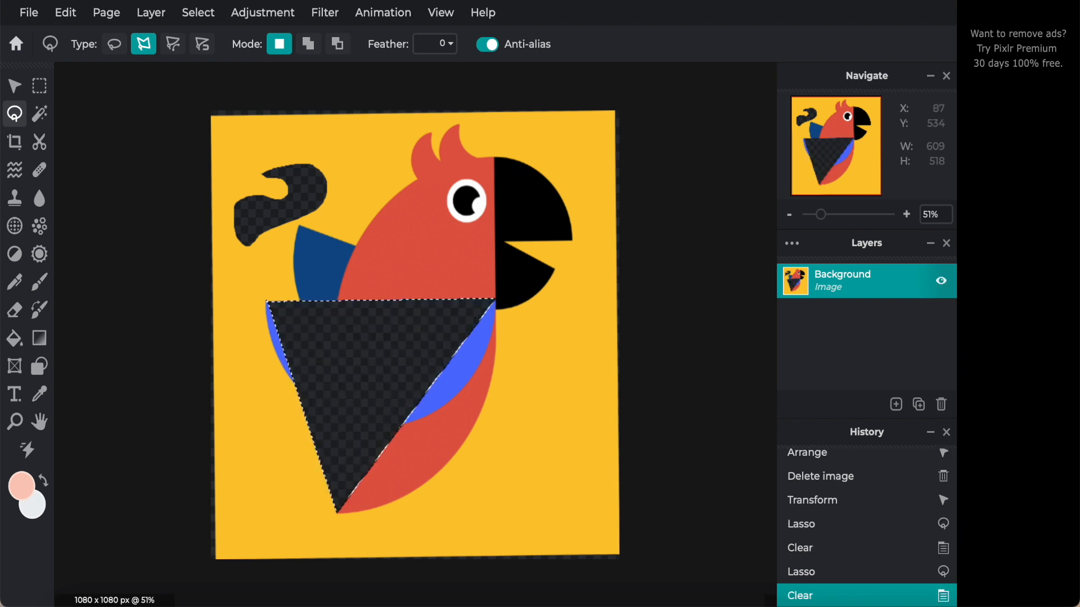
Outline the upper half of the black beak with a Bezier lasso selection of about 203 × 199 px and clear it.
left_click(177, 51)
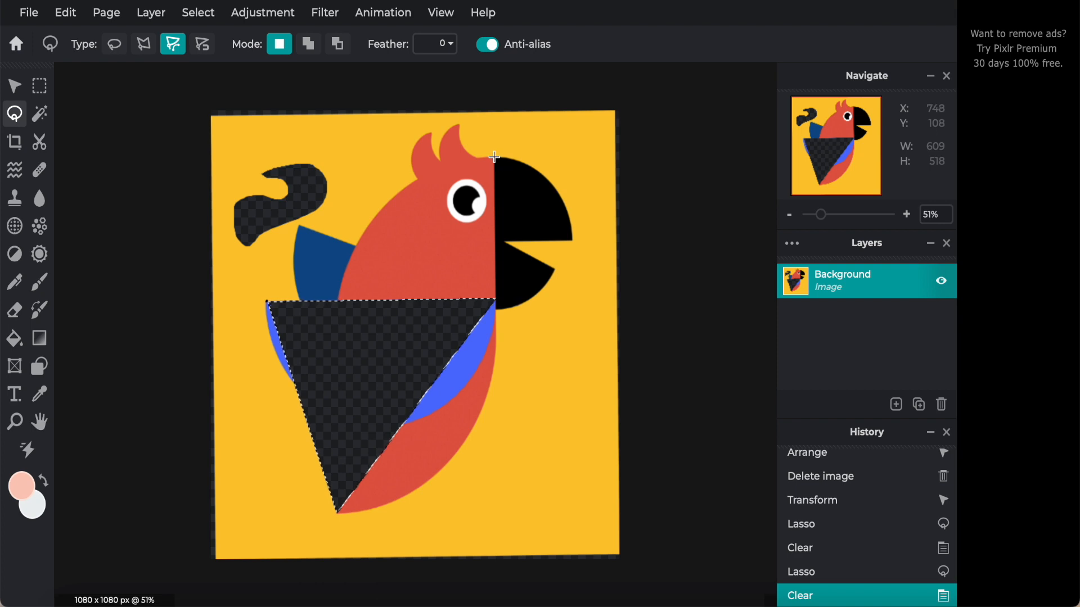
left_click(494, 158)
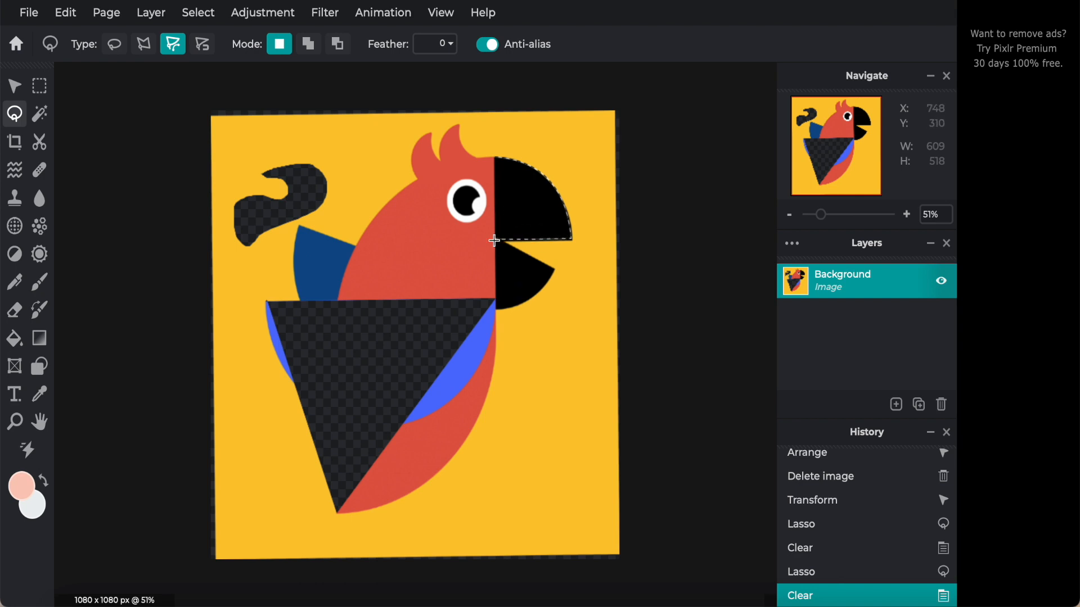
left_click(494, 240)
mouse_move(493, 157)
left_mouse_down()
mouse_move(452, 192)
mouse_move(529, 205)
left_mouse_up()
mouse_move(529, 205)
left_mouse_down()
mouse_move(413, 206)
mouse_move(494, 202)
left_mouse_up()
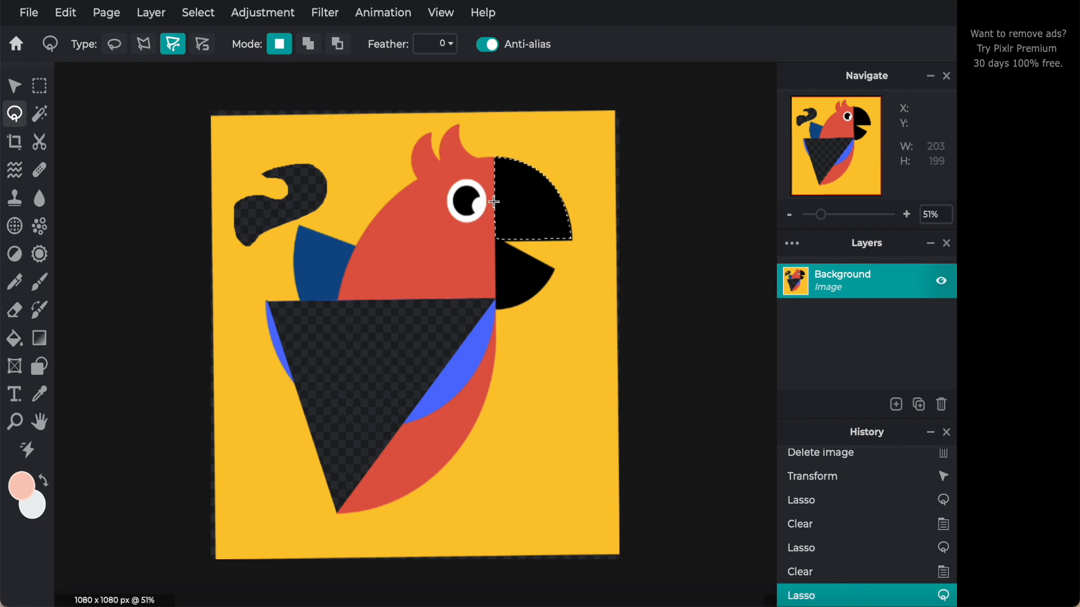
key("Delete")
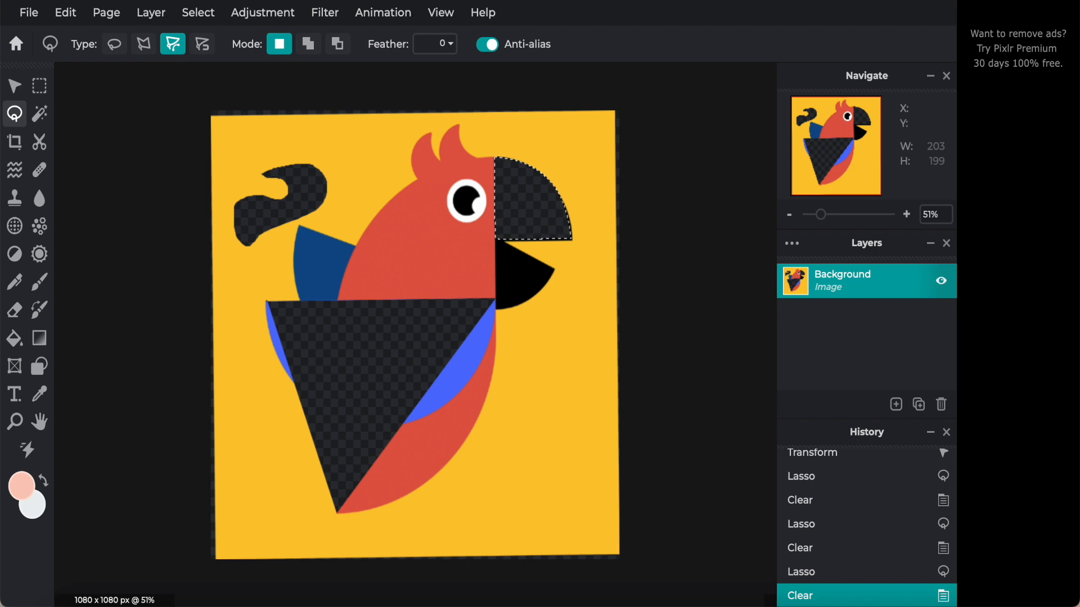
Set the lasso type to Magnetic and undo all lasso edits and the layer transform back to the deletion of the duplicate layer.
left_click(204, 54)
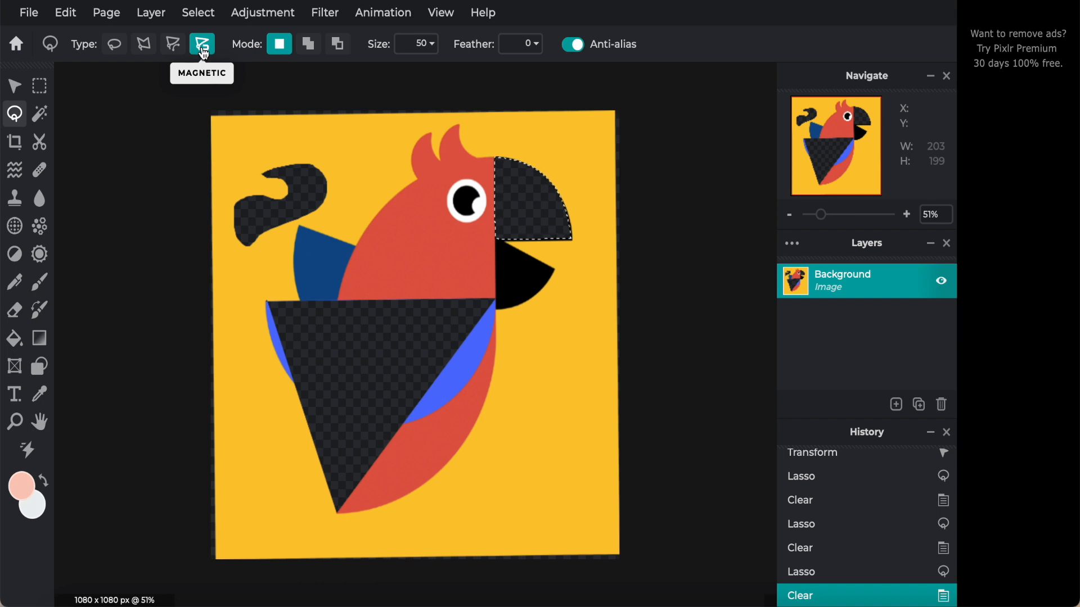
key("ctrl+z")
key("ctrl+z")
key("ctrl+z")
key("ctrl+z")
key("ctrl+z")
key("ctrl+z")
key("ctrl+z")
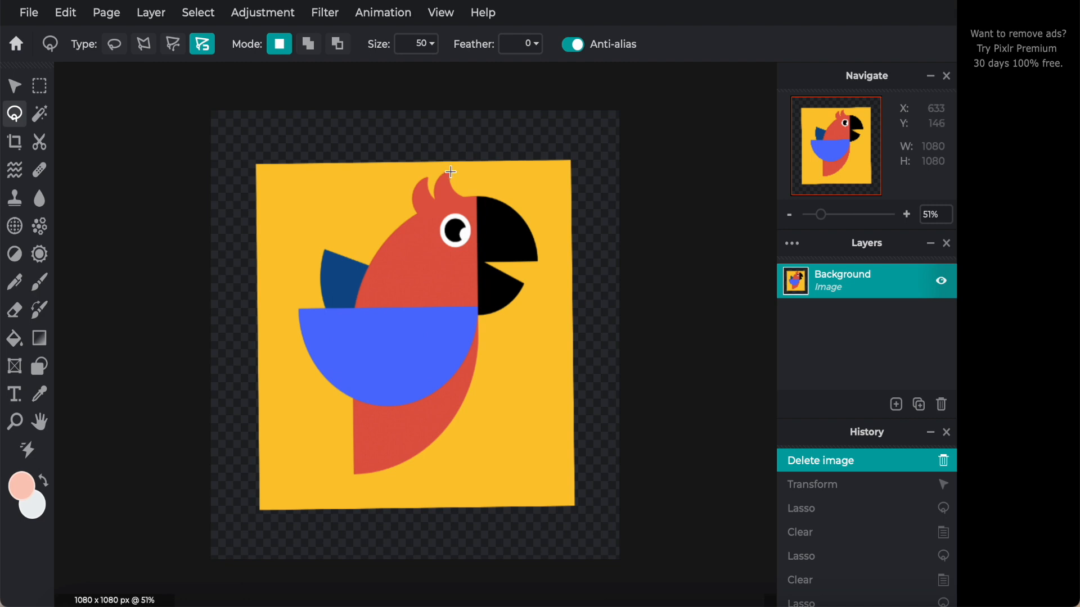
Trace the whole parrot's outline with the Magnetic lasso, starting at the crest tip, close the selection, and clear its contents.
key("super+plus")
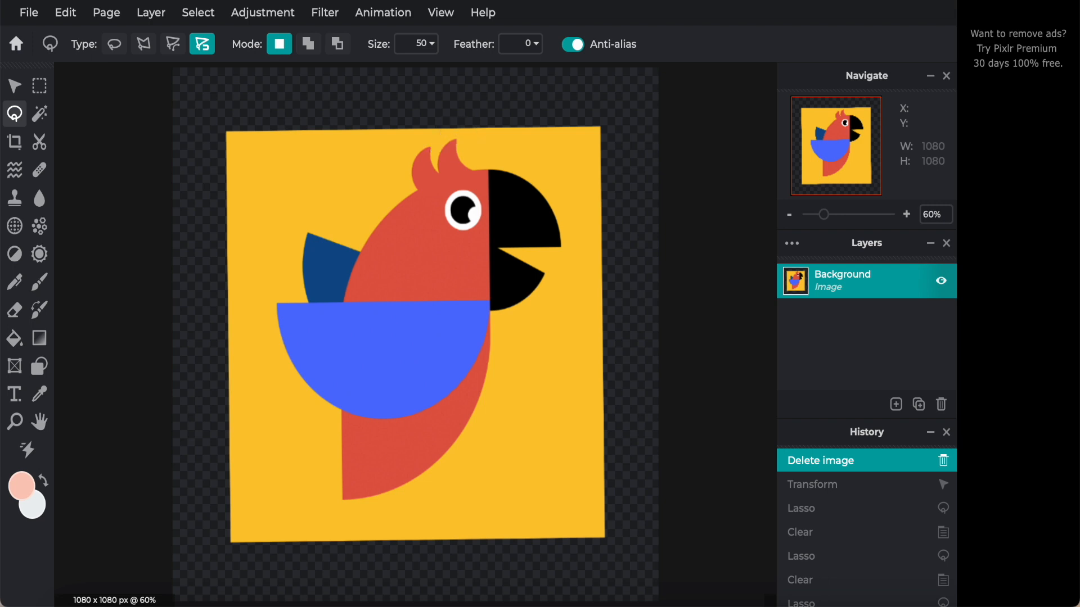
mouse_move(457, 153)
left_mouse_down()
mouse_move(544, 193)
mouse_move(559, 249)
mouse_move(494, 248)
mouse_move(544, 272)
mouse_move(548, 286)
mouse_move(492, 310)
mouse_move(486, 369)
mouse_move(452, 450)
mouse_move(391, 492)
mouse_move(338, 505)
mouse_move(340, 406)
mouse_move(312, 388)
mouse_move(273, 301)
mouse_move(310, 304)
mouse_move(307, 230)
mouse_move(360, 249)
mouse_move(415, 194)
mouse_move(425, 135)
mouse_move(435, 160)
mouse_move(457, 141)
left_mouse_up()
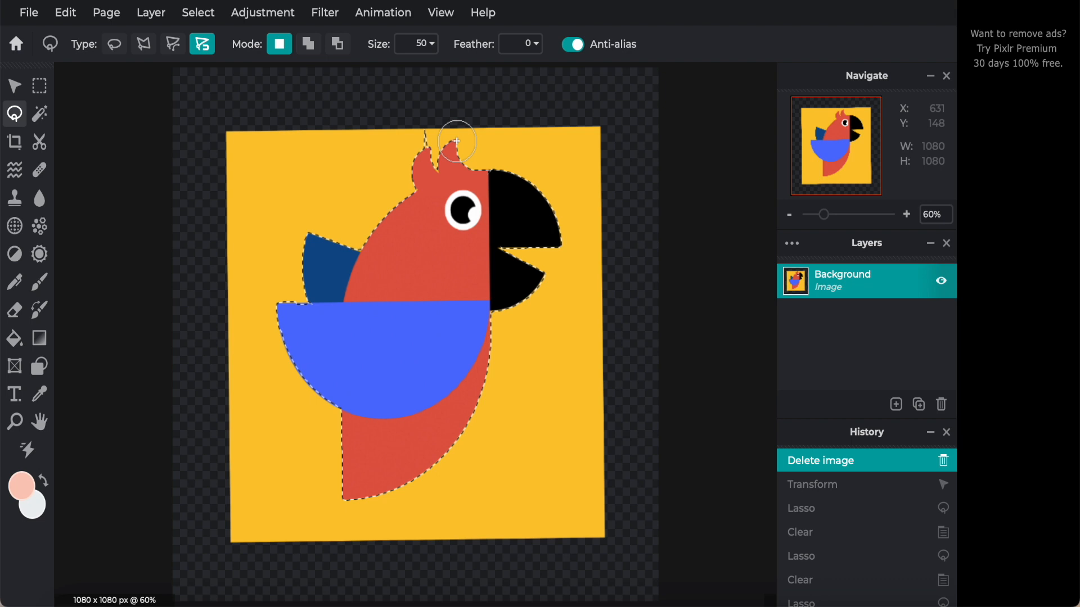
double_click(457, 141)
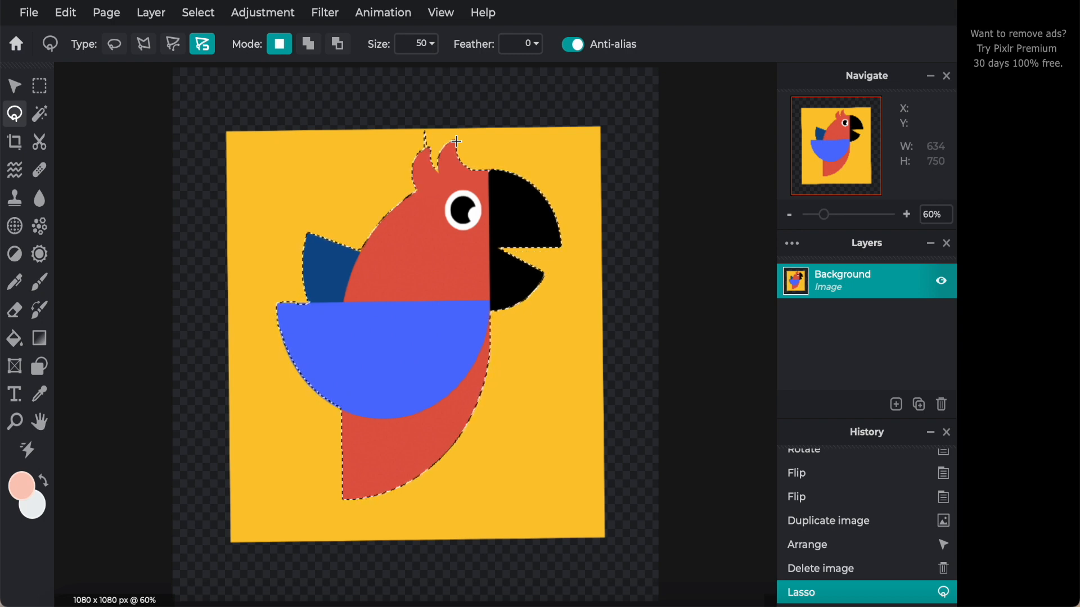
key("Delete")
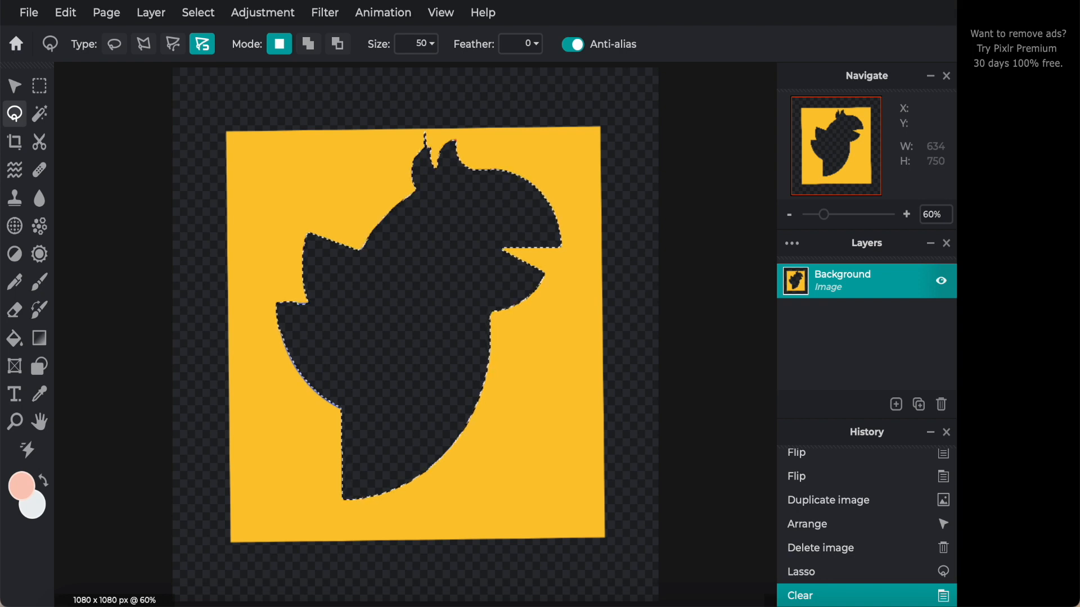
Undo the clearing of the parrot, then invert the selection and clear the yellow background around the bird.
key("ctrl+z")
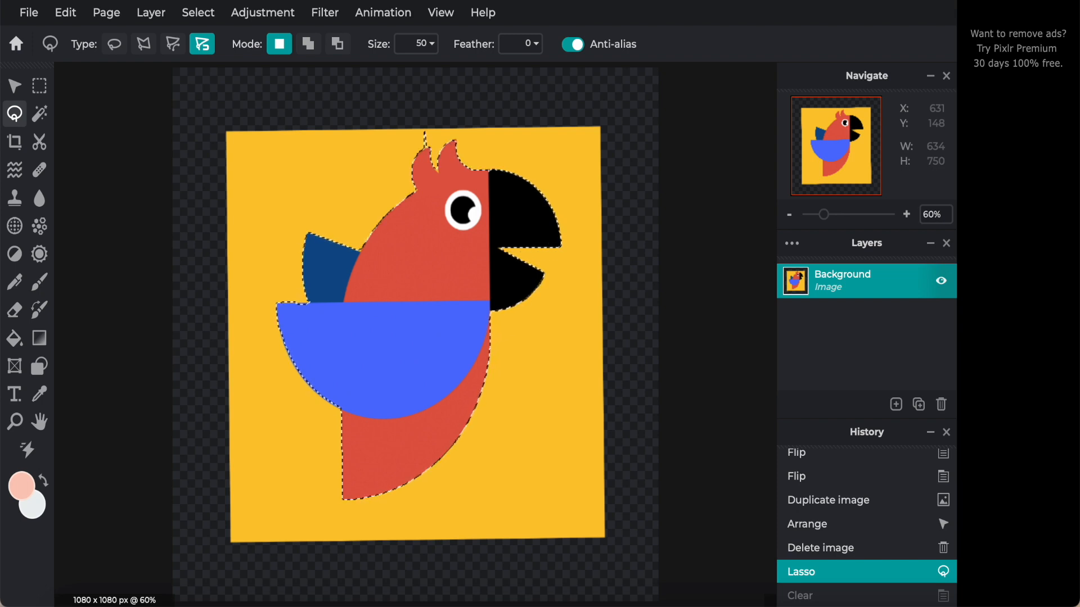
left_click(207, 20)
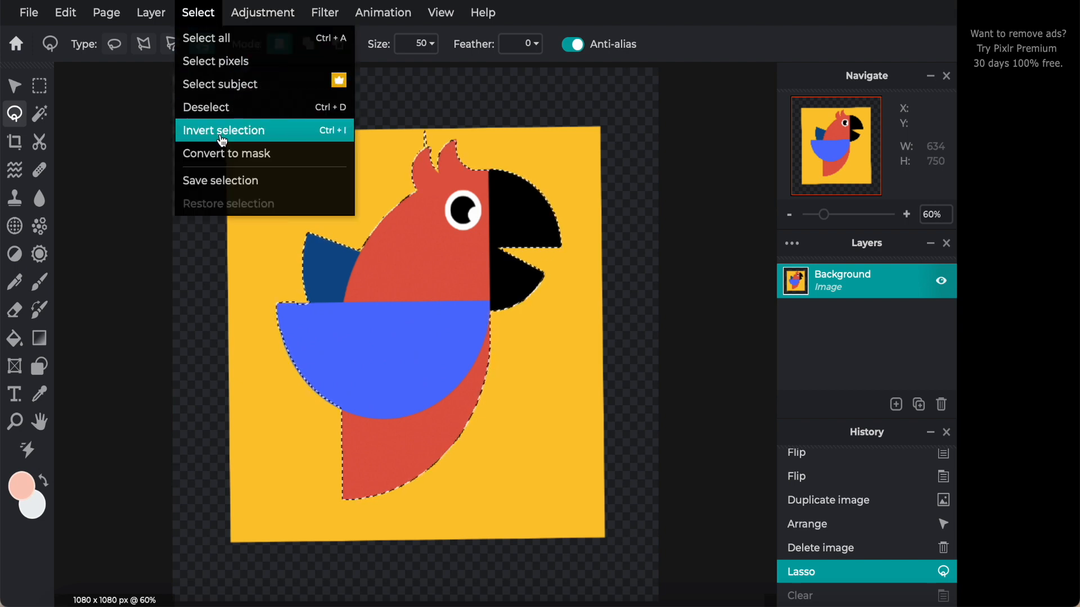
left_click(276, 136)
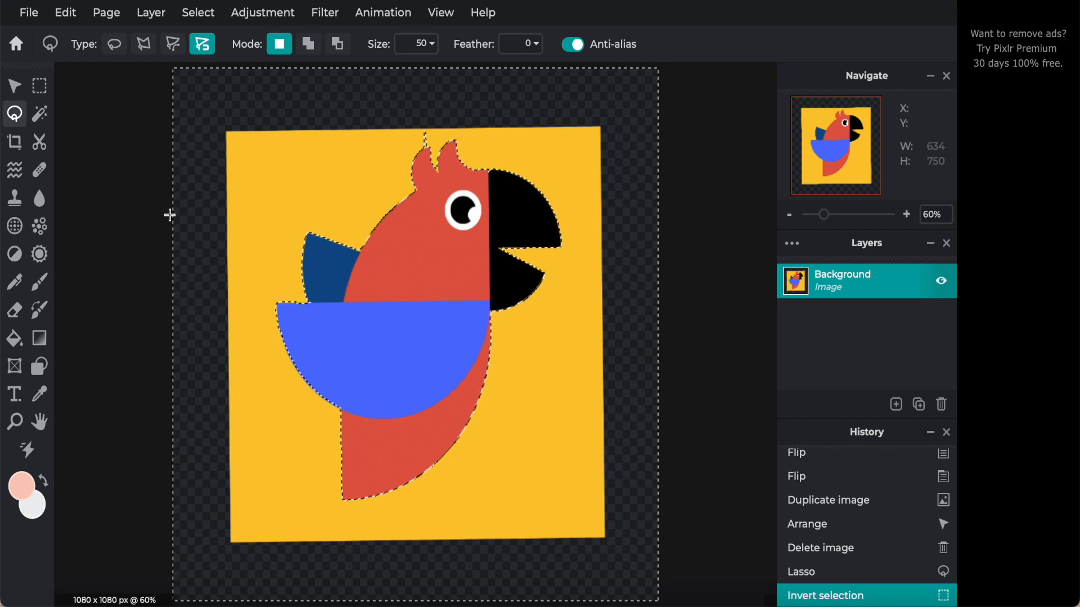
key("Delete")
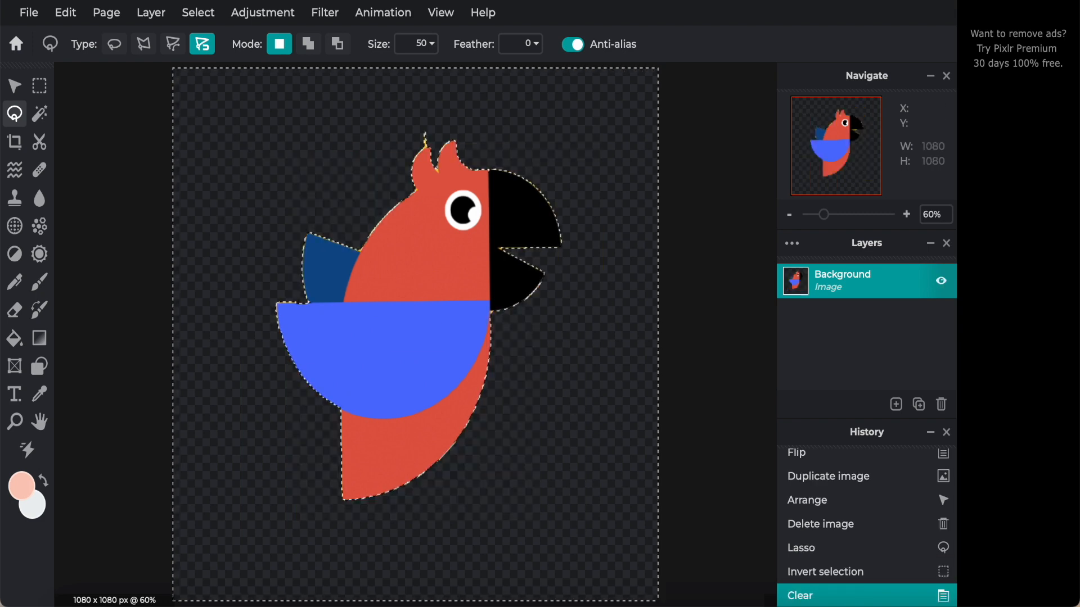